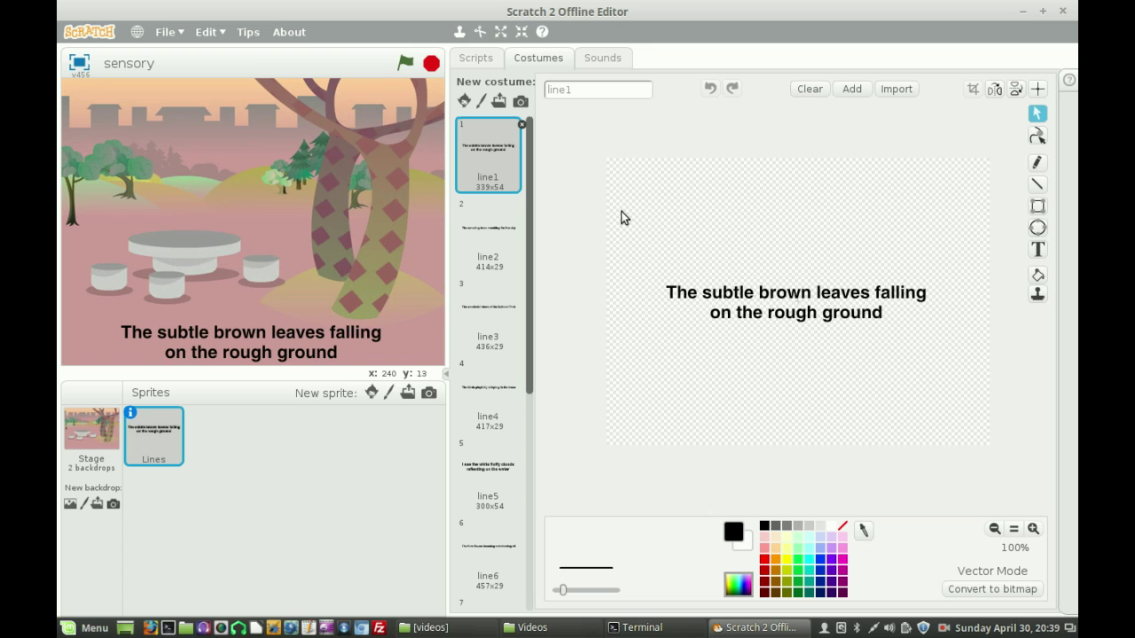
Record a new sound for the Lines sprite reading the line1 text, "The subtle brown leaves falling on the rough ground", and play it back
{"action": "left_click", "coordinate": [605, 62]}
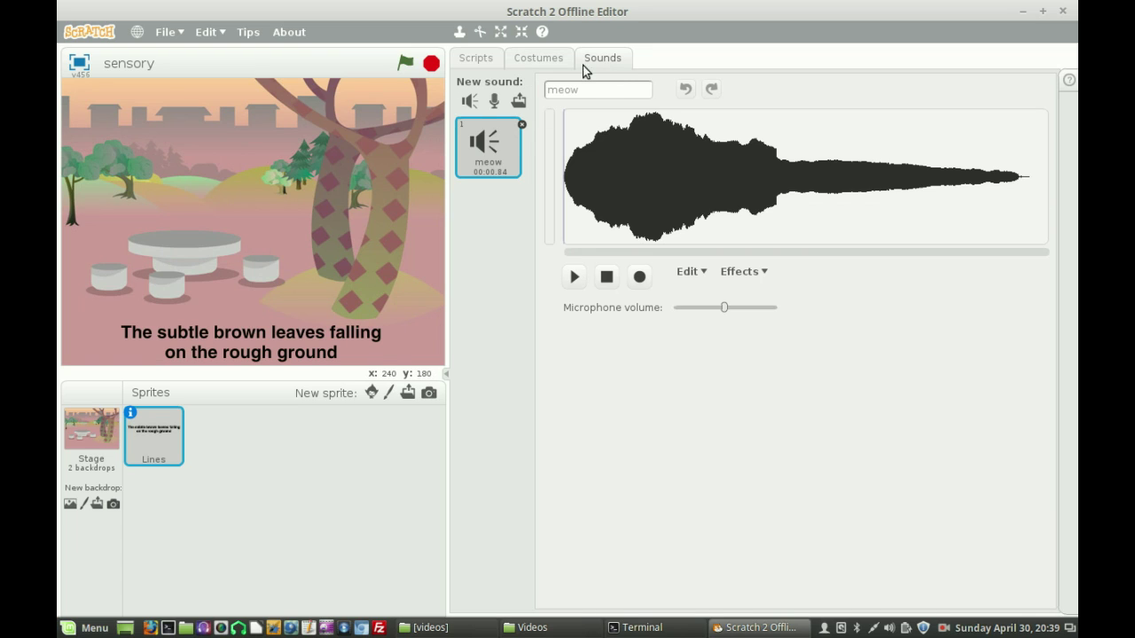
{"action": "left_click", "coordinate": [495, 101]}
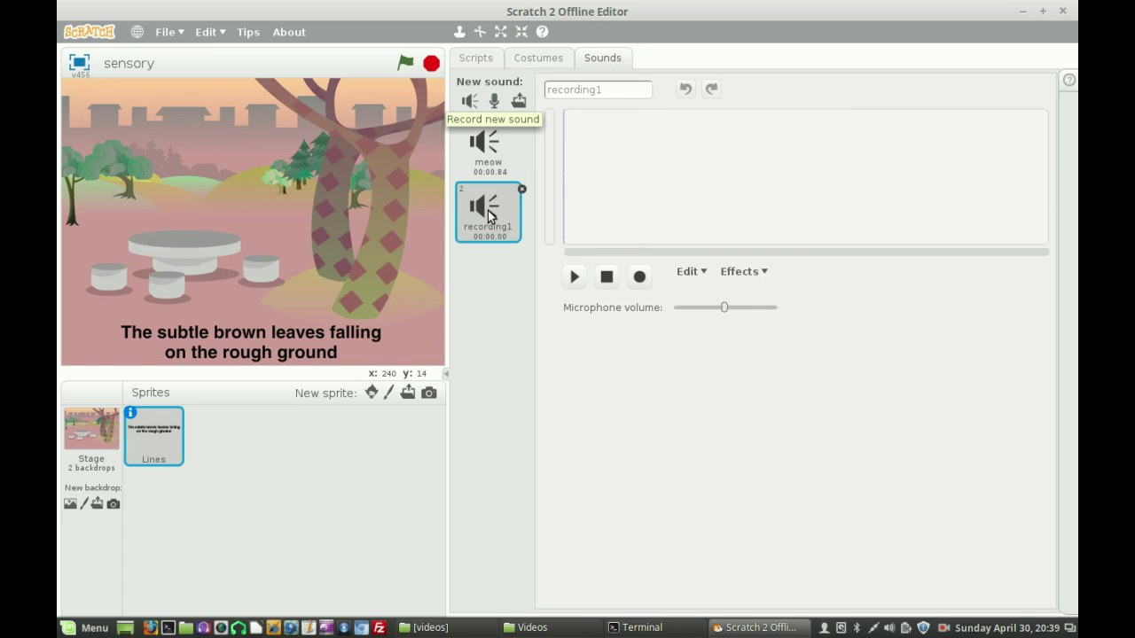
{"action": "left_click", "coordinate": [640, 277]}
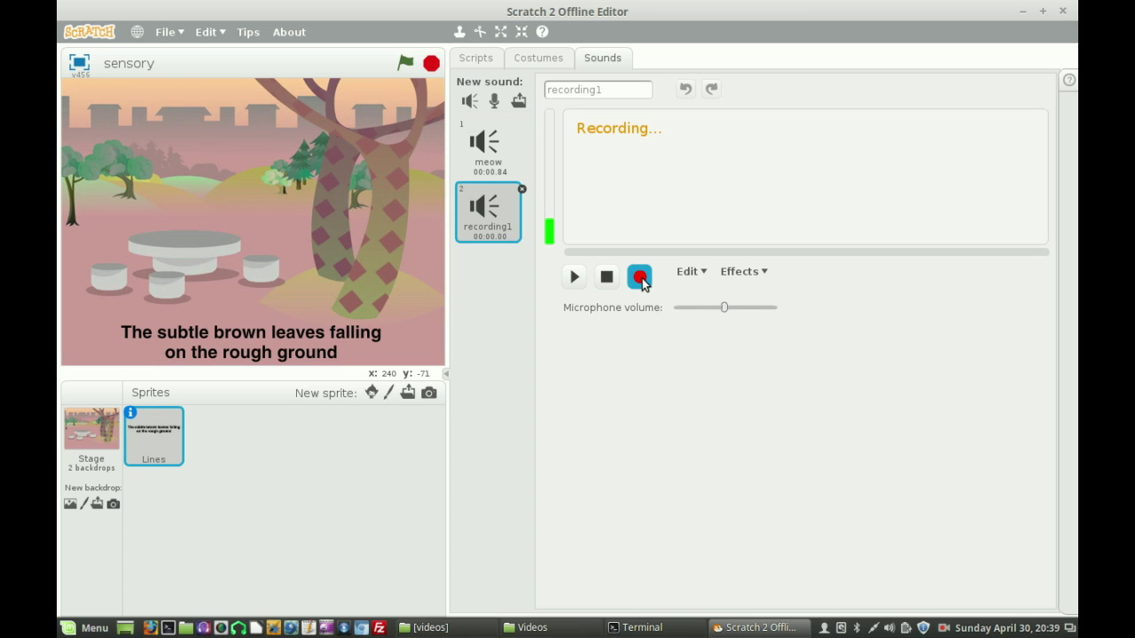
{"action": "left_click", "coordinate": [640, 278]}
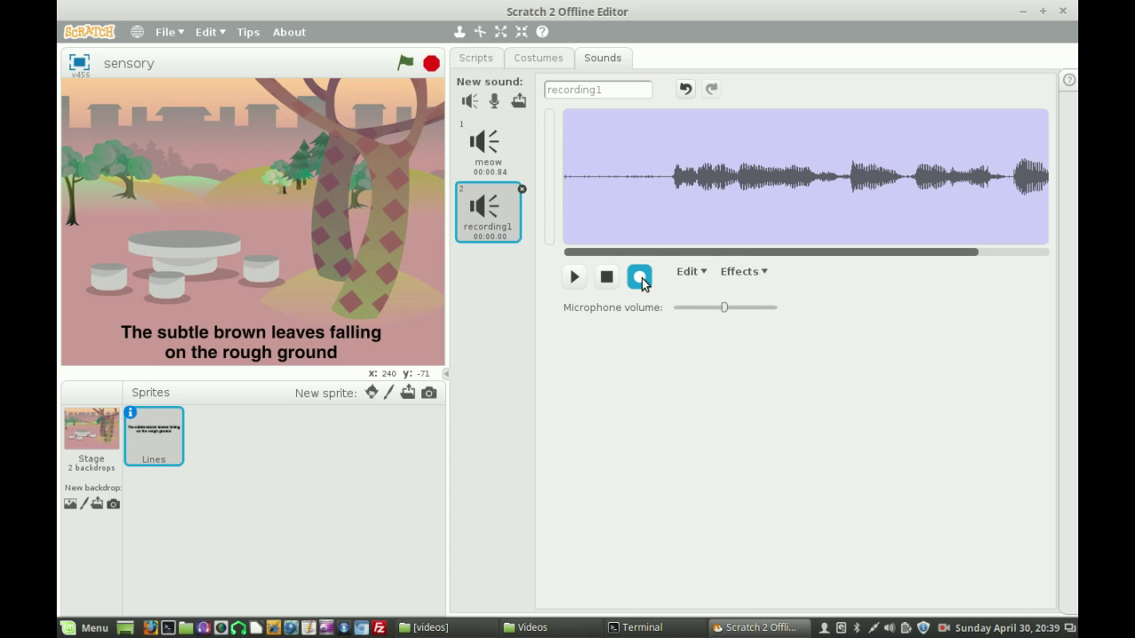
{"action": "left_click", "coordinate": [573, 277]}
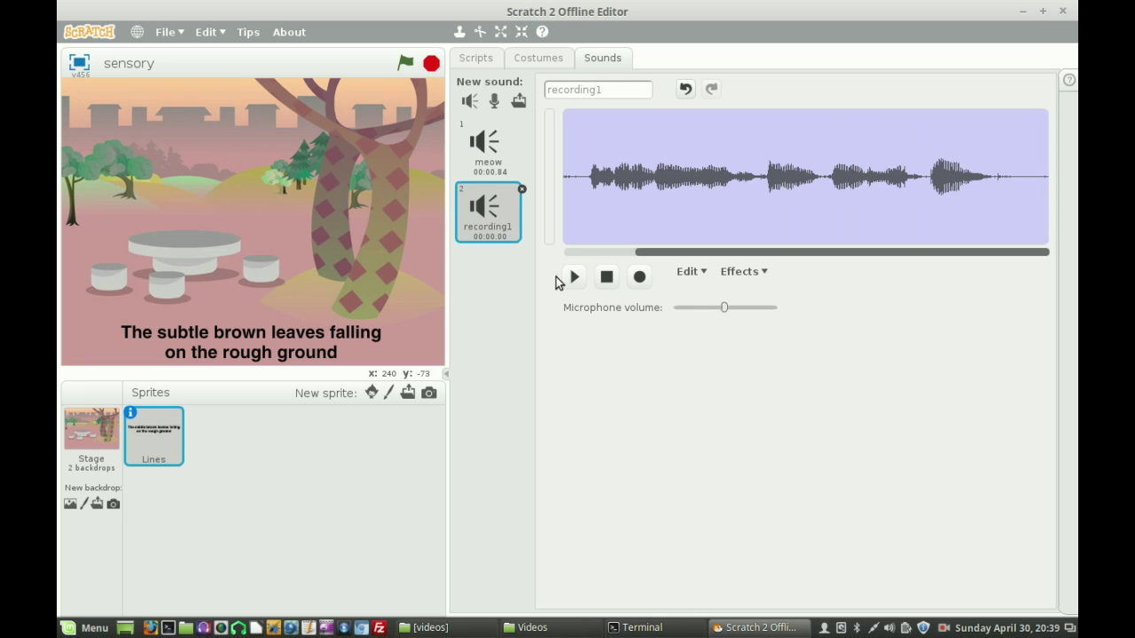
Display the line2 costume, record its text "The amazing trees reaching for the sky" as a new sound, and play it back
{"action": "left_click", "coordinate": [537, 59]}
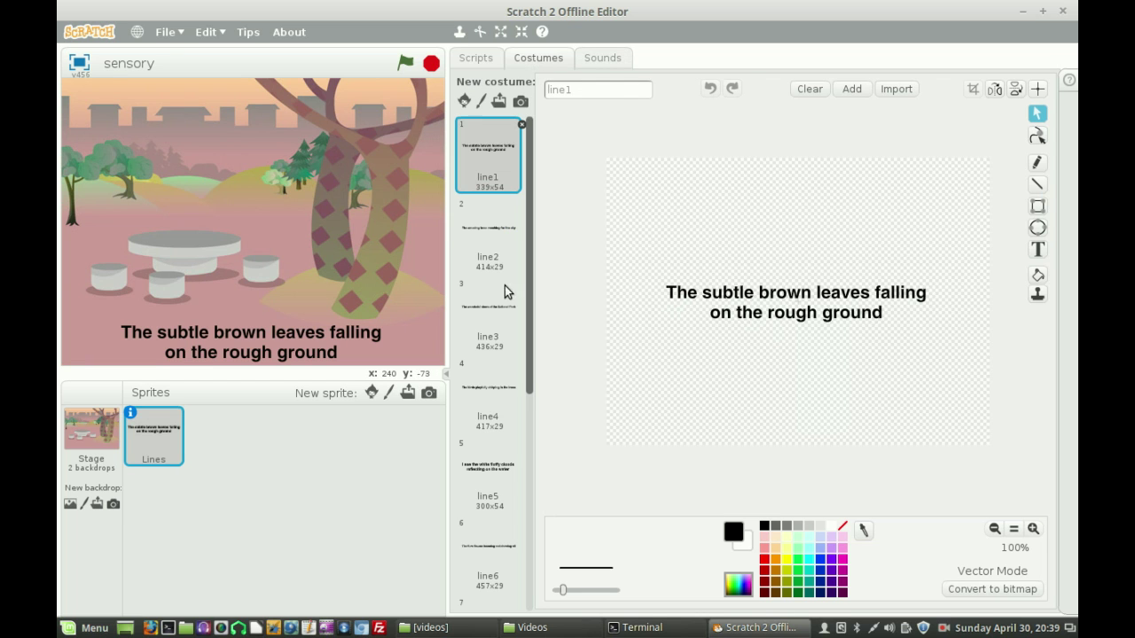
{"action": "left_click", "coordinate": [496, 236]}
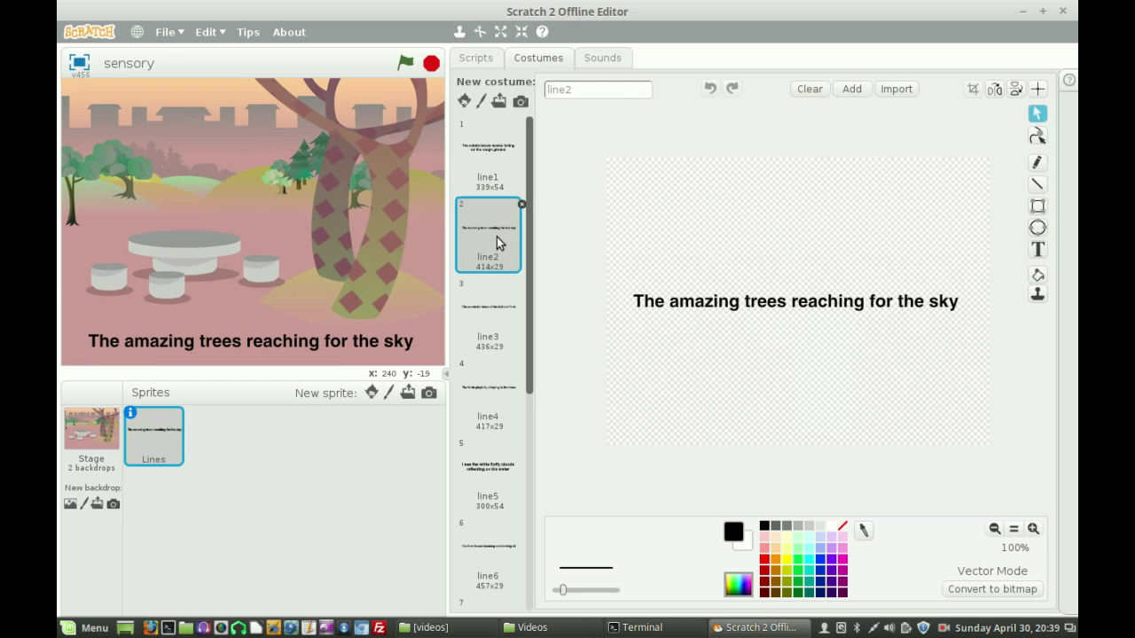
{"action": "left_click", "coordinate": [624, 60]}
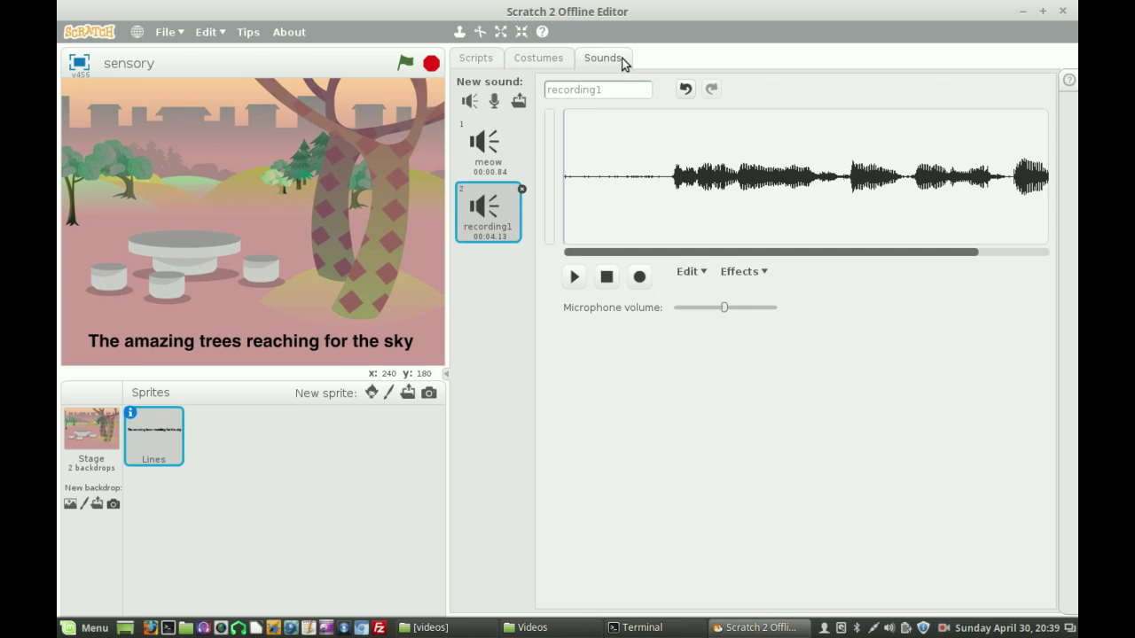
{"action": "left_click", "coordinate": [494, 101]}
{"action": "left_click", "coordinate": [639, 277]}
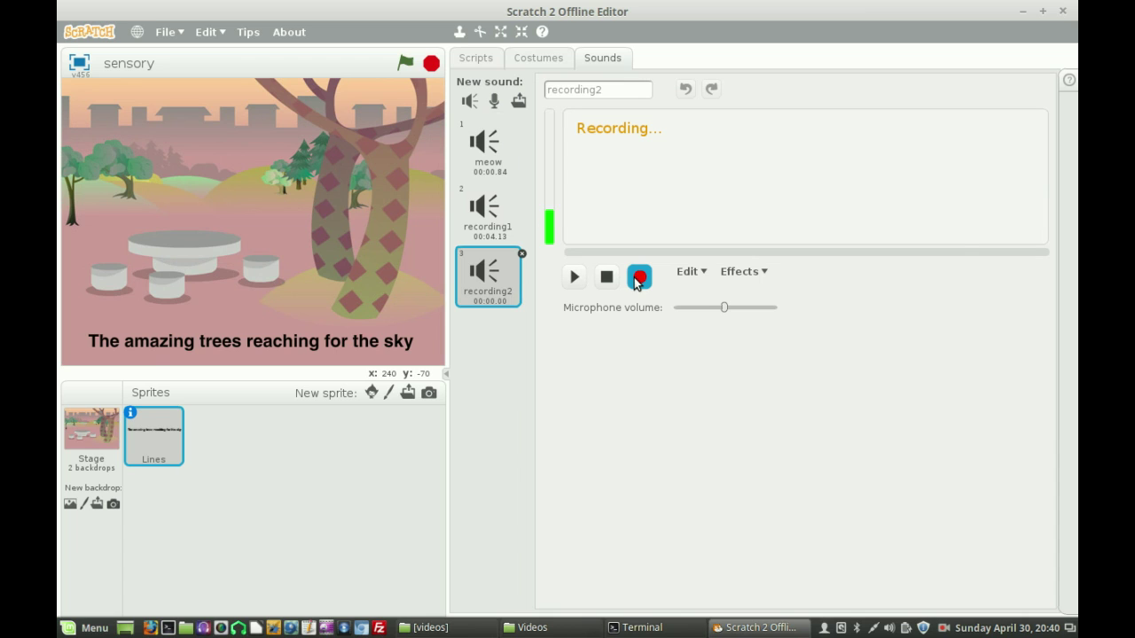
{"action": "left_click", "coordinate": [636, 279]}
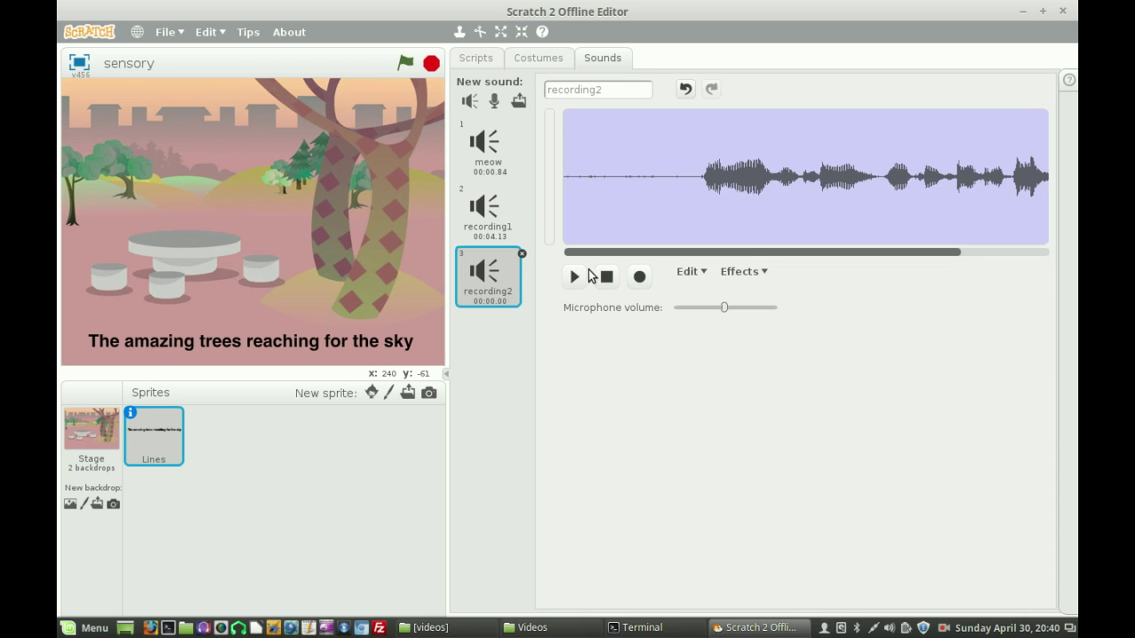
{"action": "left_click", "coordinate": [574, 277]}
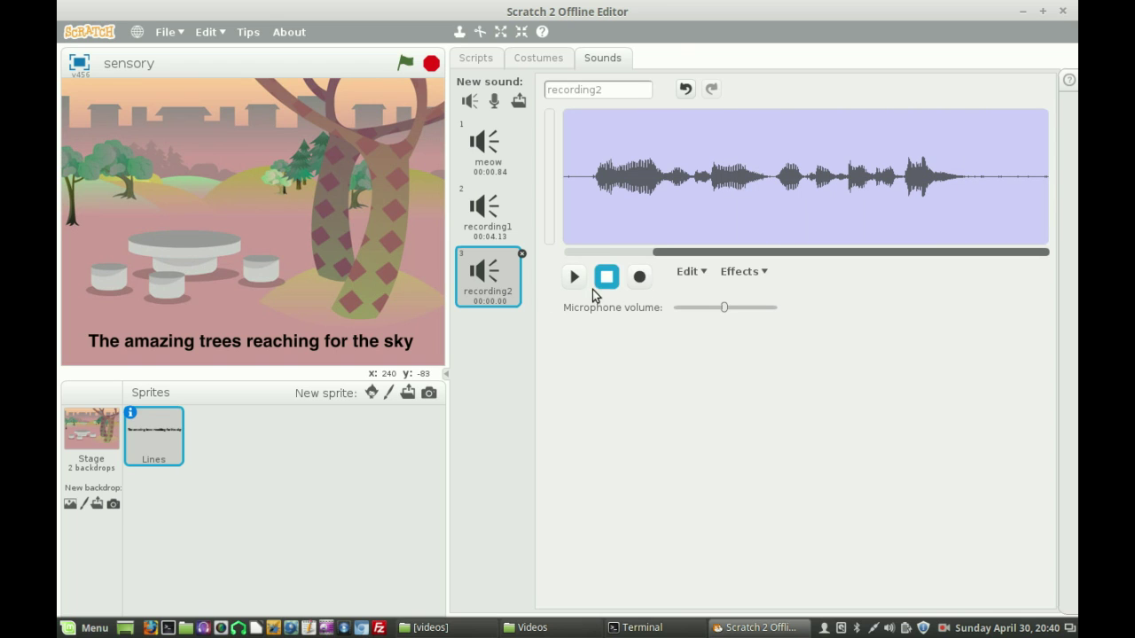
Display the line3 costume, record its text "The wonderful views of the National Park" as a new sound, and play it back
{"action": "left_click", "coordinate": [530, 62]}
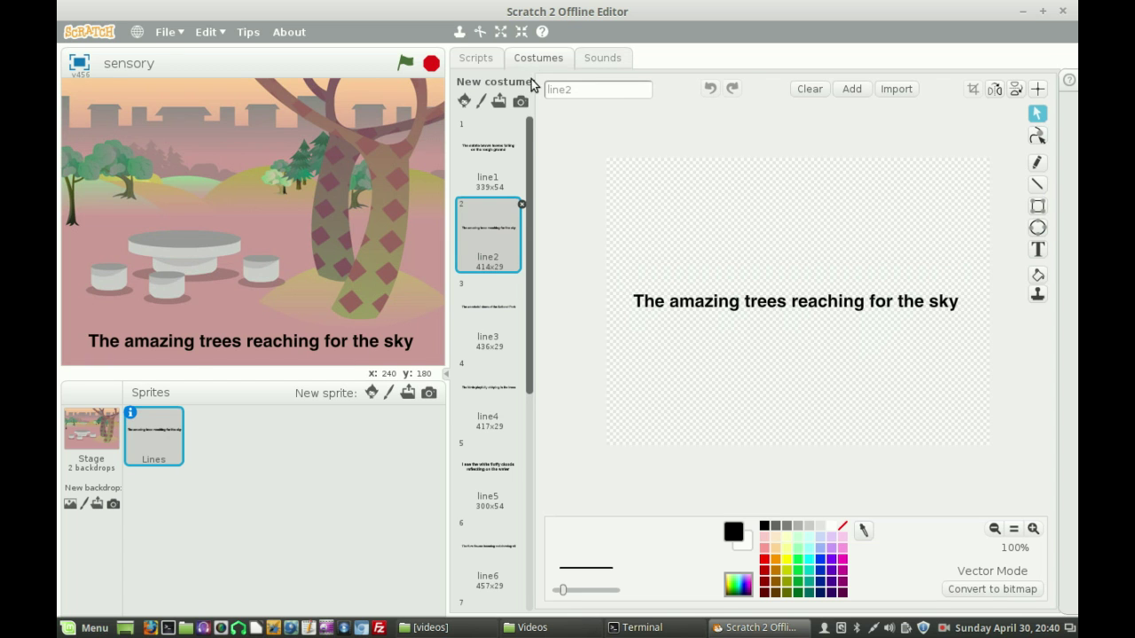
{"action": "left_click", "coordinate": [488, 312]}
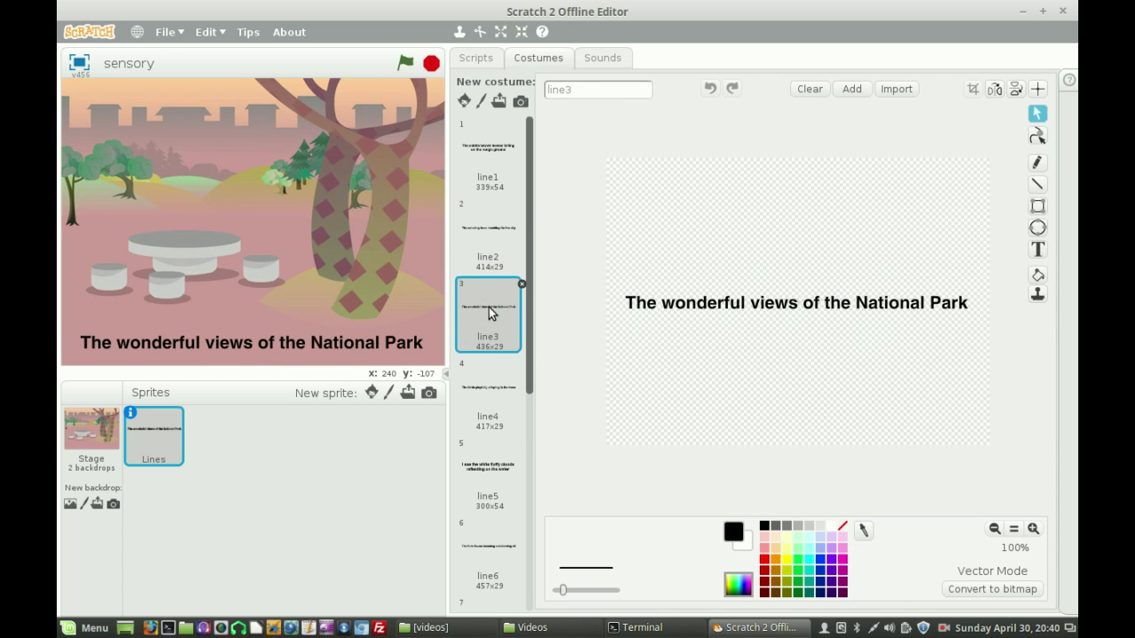
{"action": "left_click", "coordinate": [603, 58]}
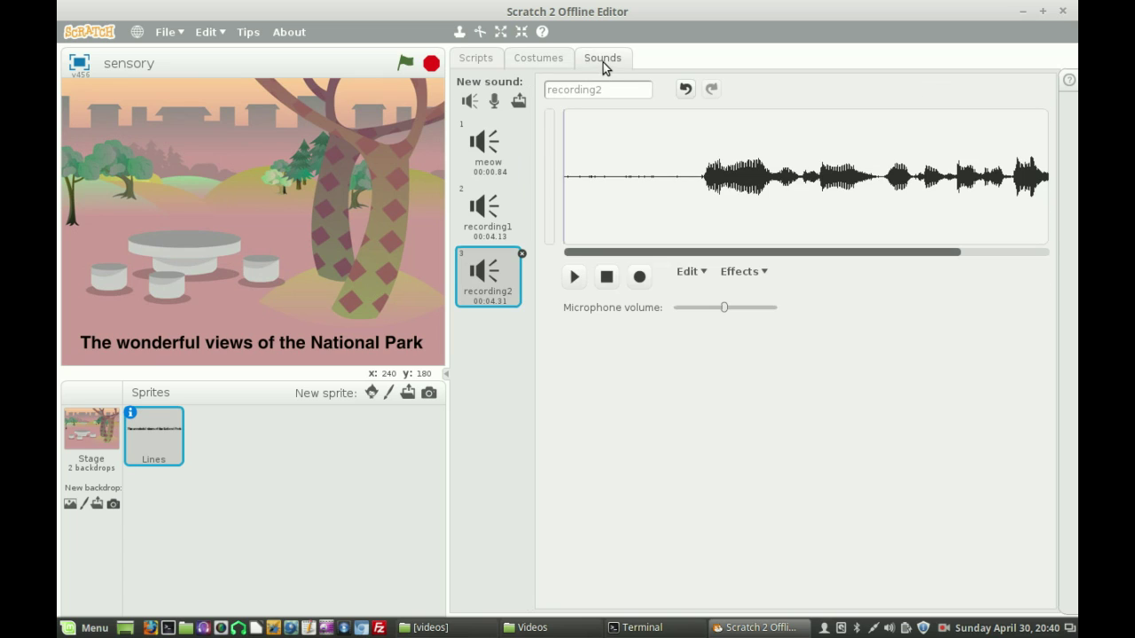
{"action": "left_click", "coordinate": [494, 103]}
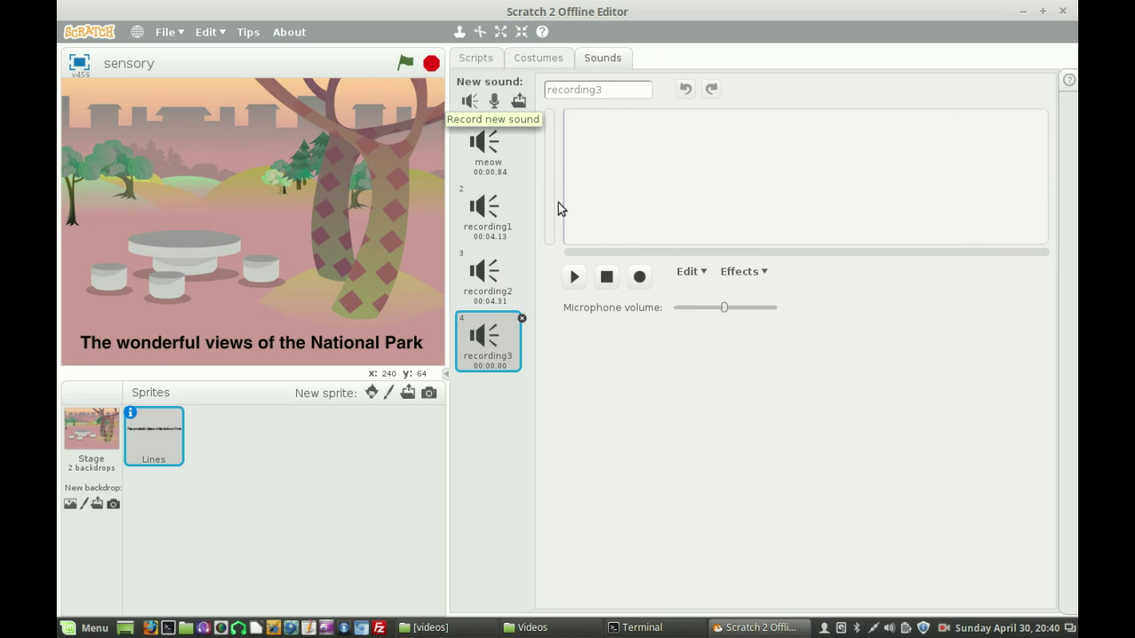
{"action": "left_click", "coordinate": [639, 277]}
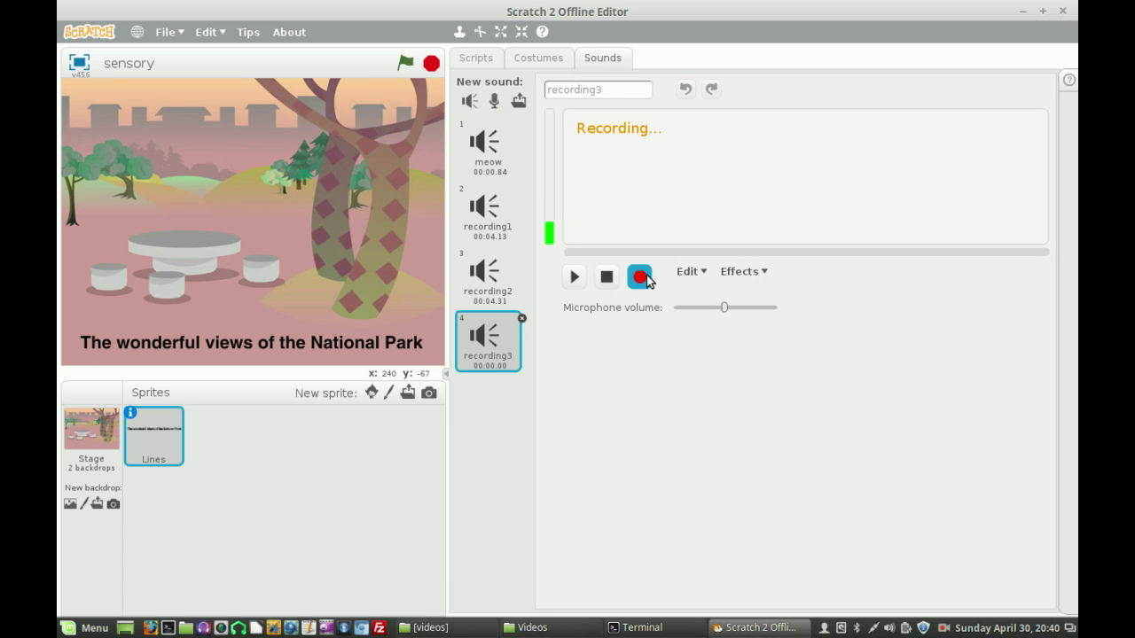
{"action": "left_click", "coordinate": [646, 280]}
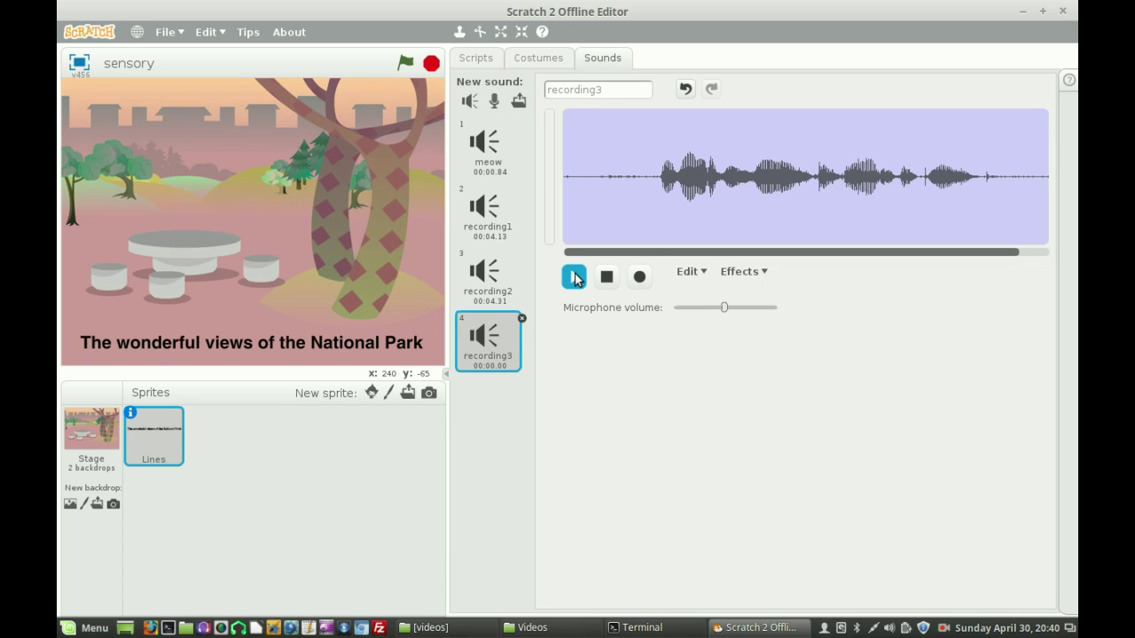
{"action": "left_click", "coordinate": [574, 277]}
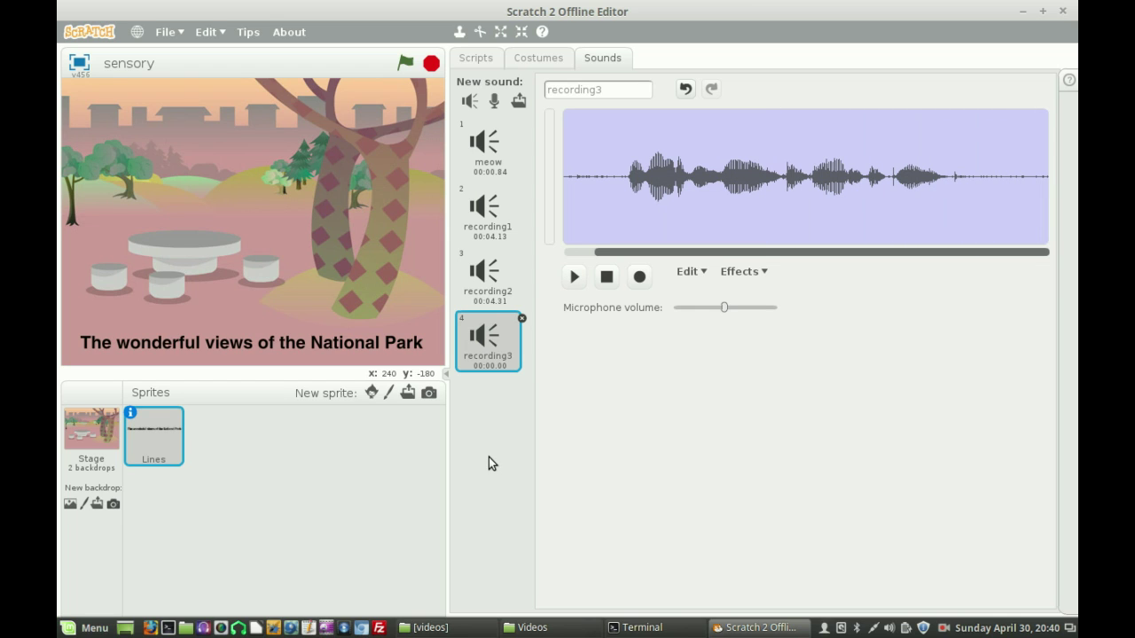
Display the line4 costume and copy its full text, "The birds playfully chirping in the trees"
{"action": "left_click", "coordinate": [543, 57]}
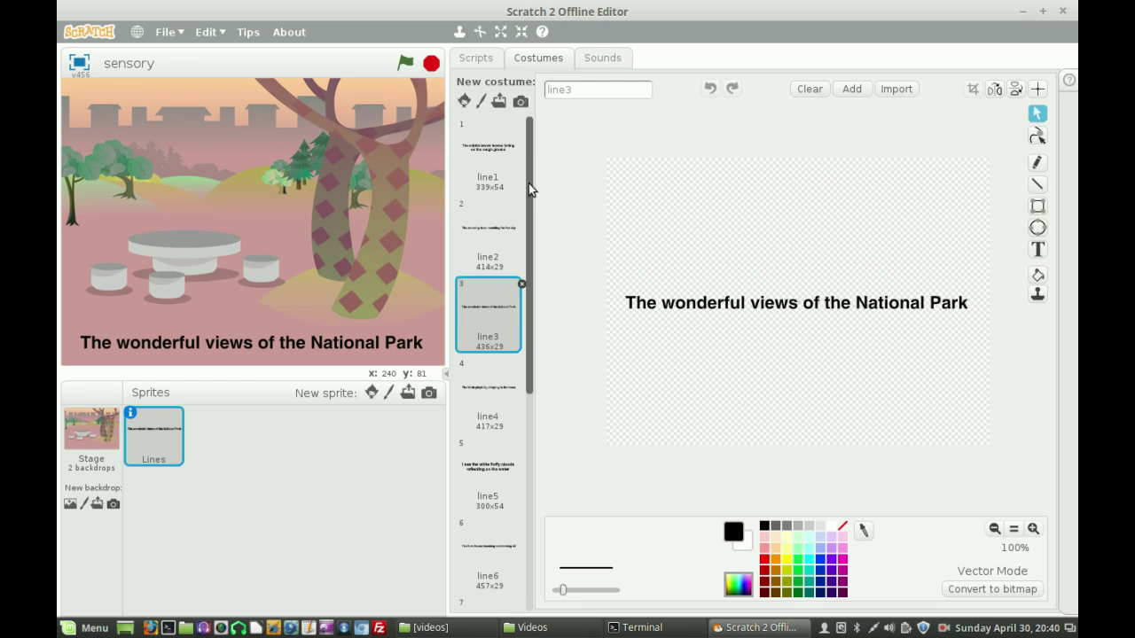
{"action": "left_click", "coordinate": [505, 390]}
{"action": "left_click", "coordinate": [502, 456]}
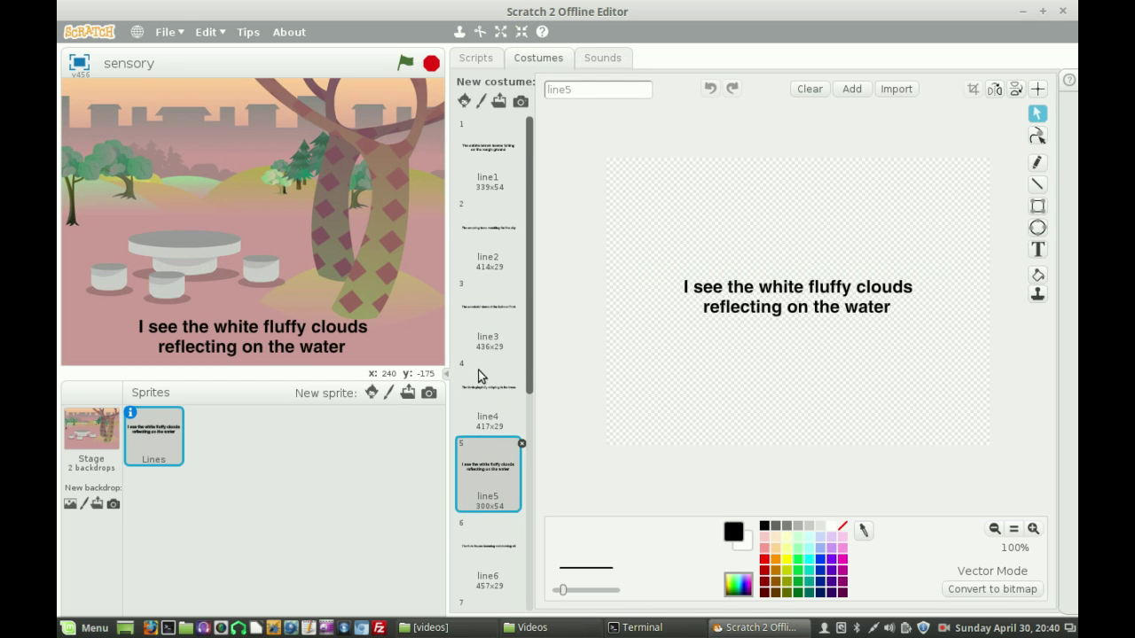
{"action": "left_click", "coordinate": [484, 396]}
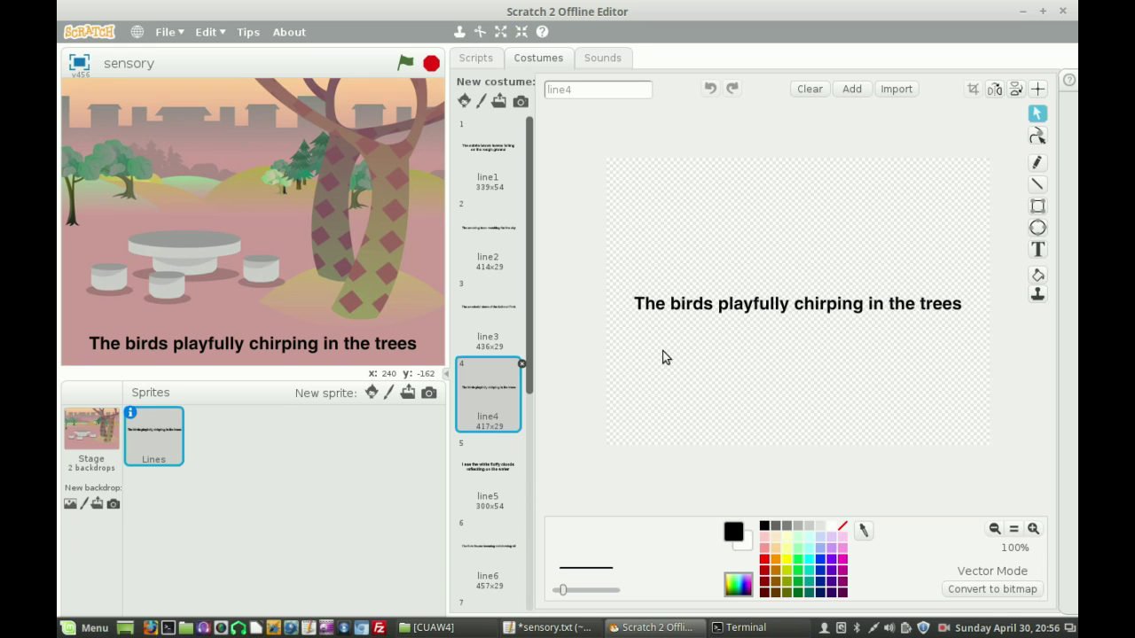
{"action": "left_click", "coordinate": [825, 304]}
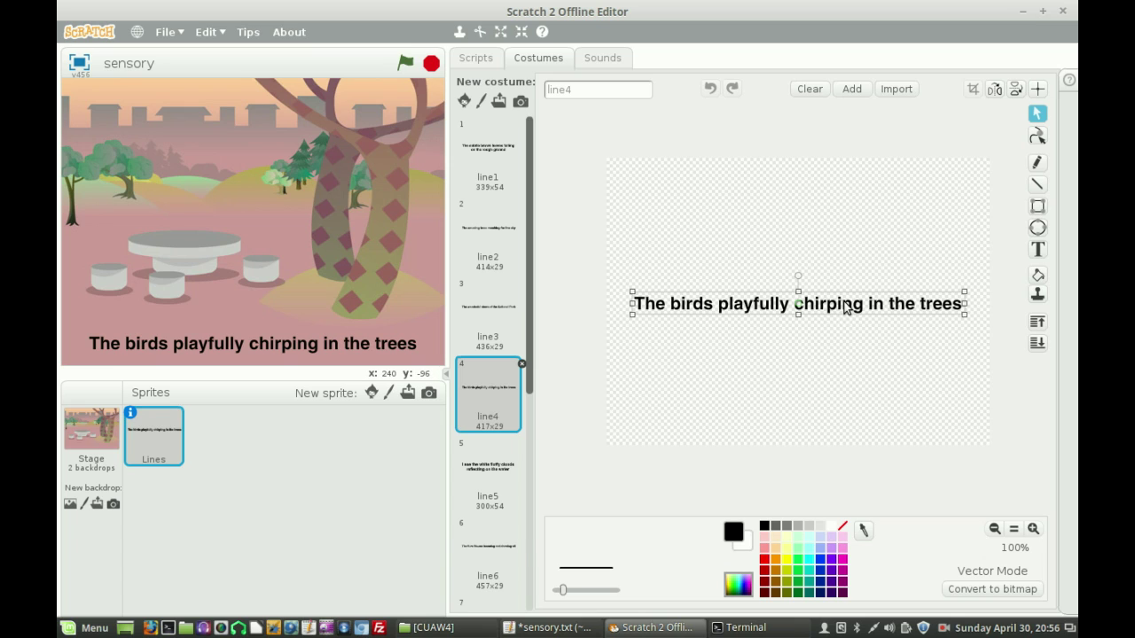
{"action": "double_click", "coordinate": [944, 310]}
{"action": "left_click_drag", "start_coordinate": [962, 304], "coordinate": [632, 305]}
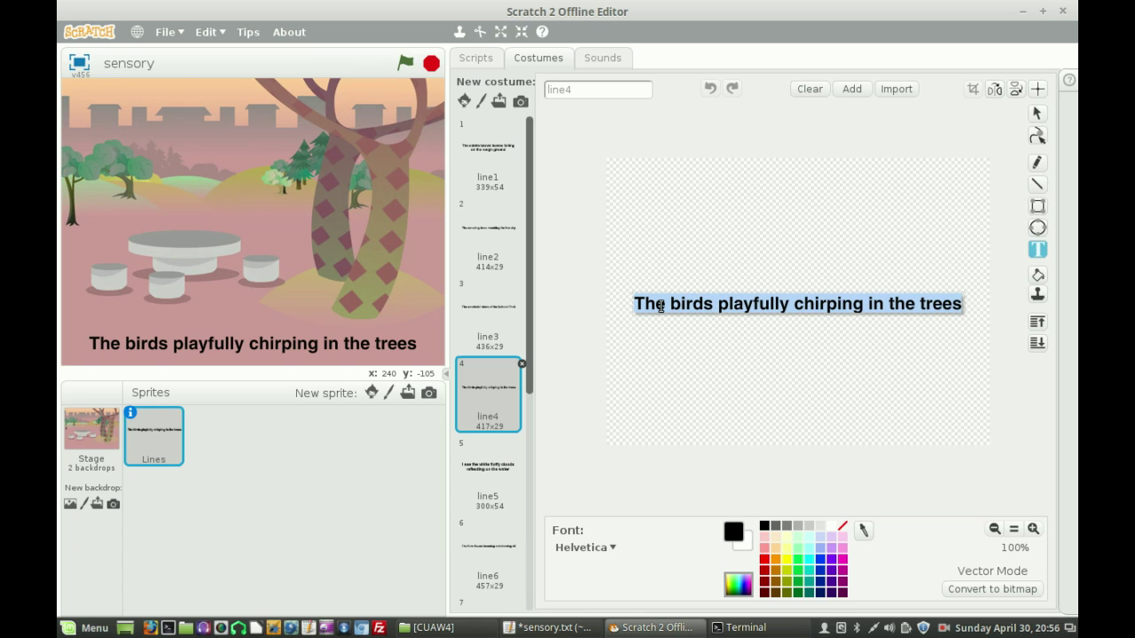
{"action": "right_click", "coordinate": [671, 305]}
{"action": "left_click", "coordinate": [704, 327]}
Switch to sensory.txt in gedit and paste the copied sentence on its second line, followed by a blank line
{"action": "left_click", "coordinate": [560, 629]}
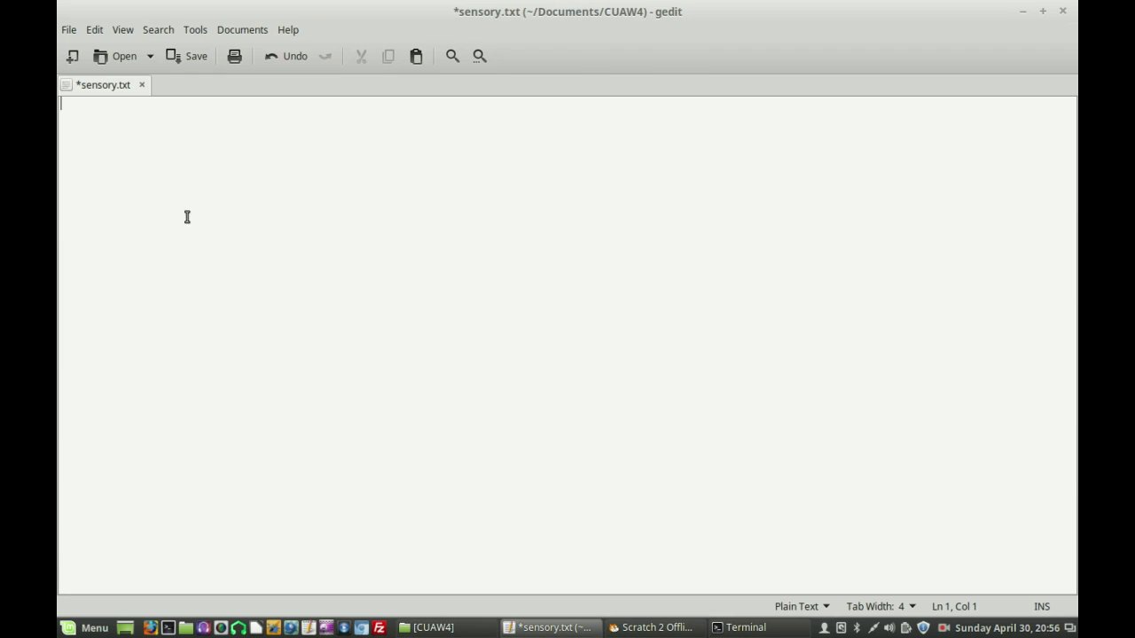
{"action": "key", "text": "Return"}
{"action": "right_click", "coordinate": [125, 135]}
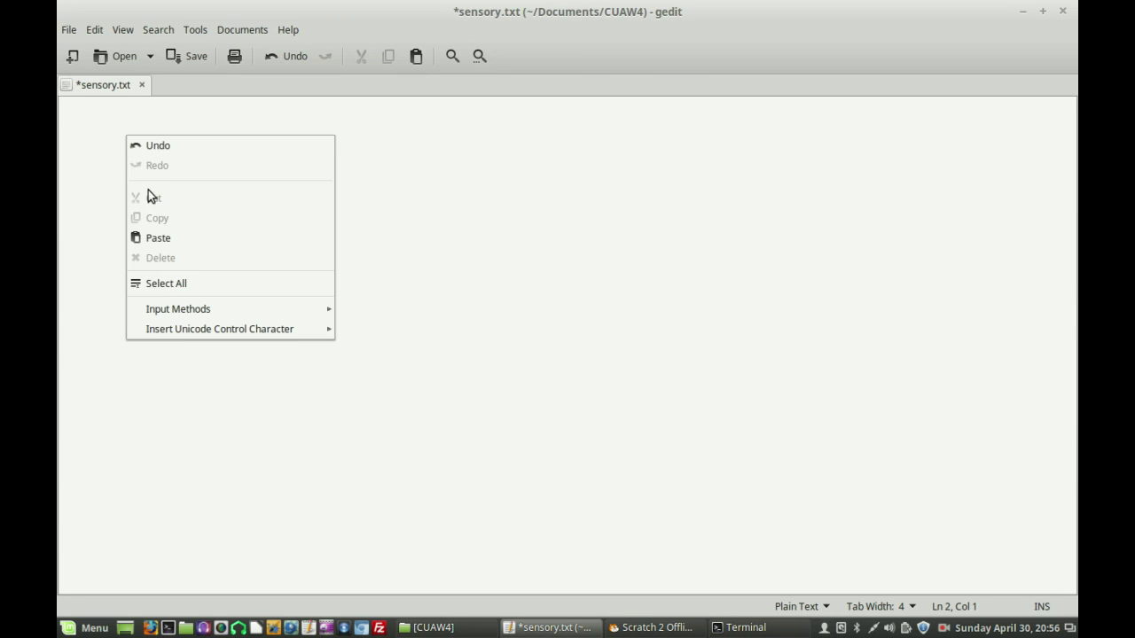
{"action": "left_click", "coordinate": [155, 237]}
{"action": "key", "text": "Return"}
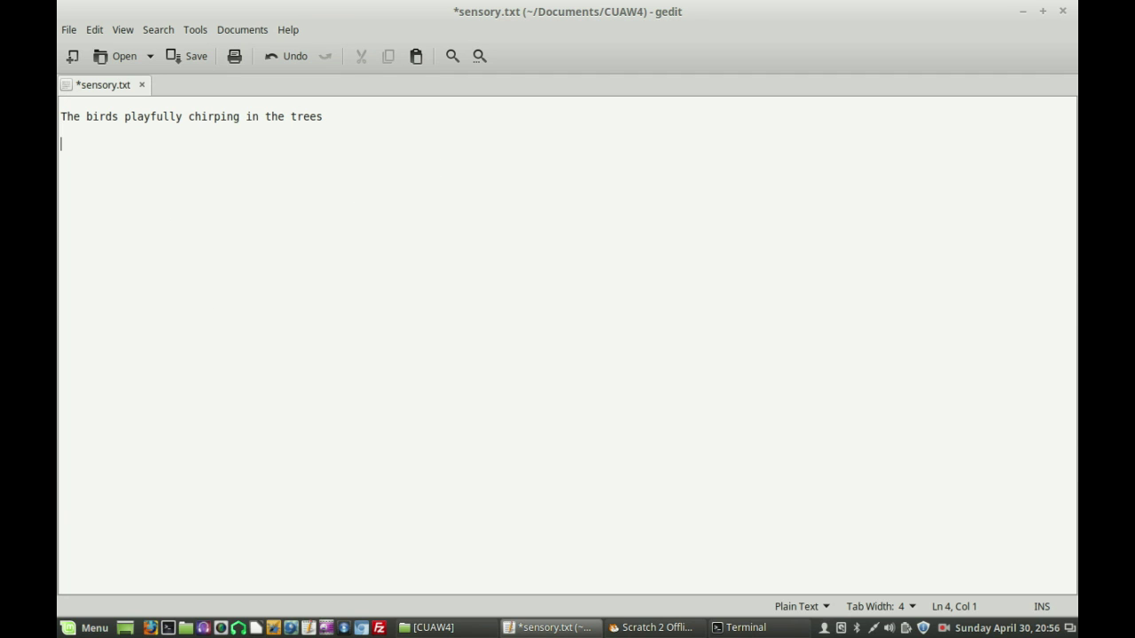
Return to Scratch and copy the full text of the line5 costume, "I see the white fluffy clouds reflecting on the water"
{"action": "left_click", "coordinate": [653, 627]}
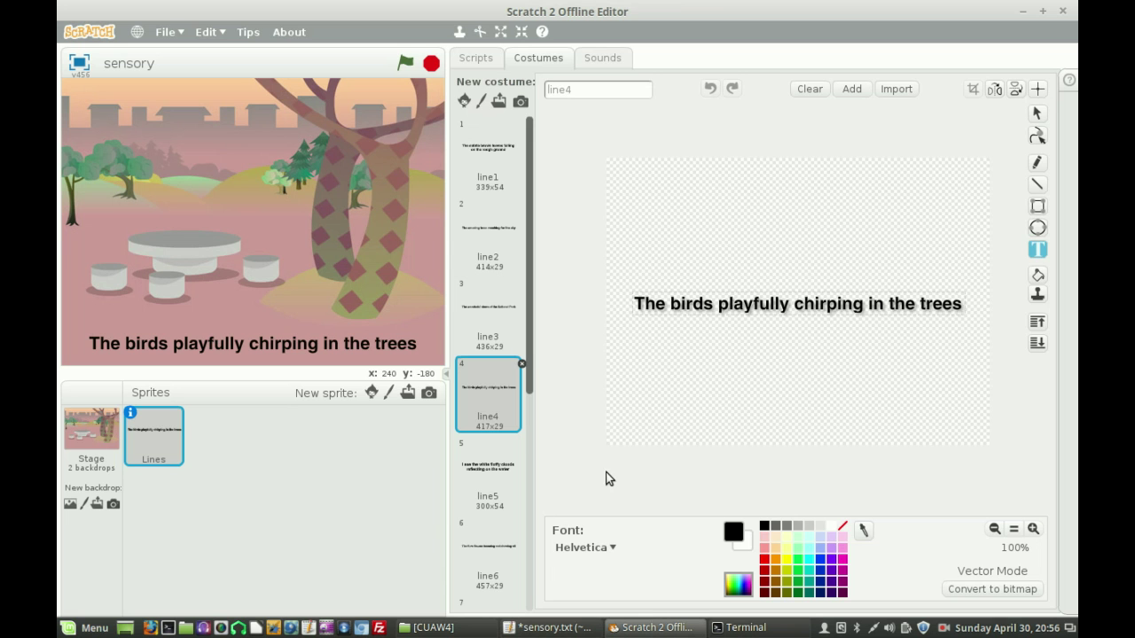
{"action": "left_click", "coordinate": [507, 460]}
{"action": "double_click", "coordinate": [741, 306]}
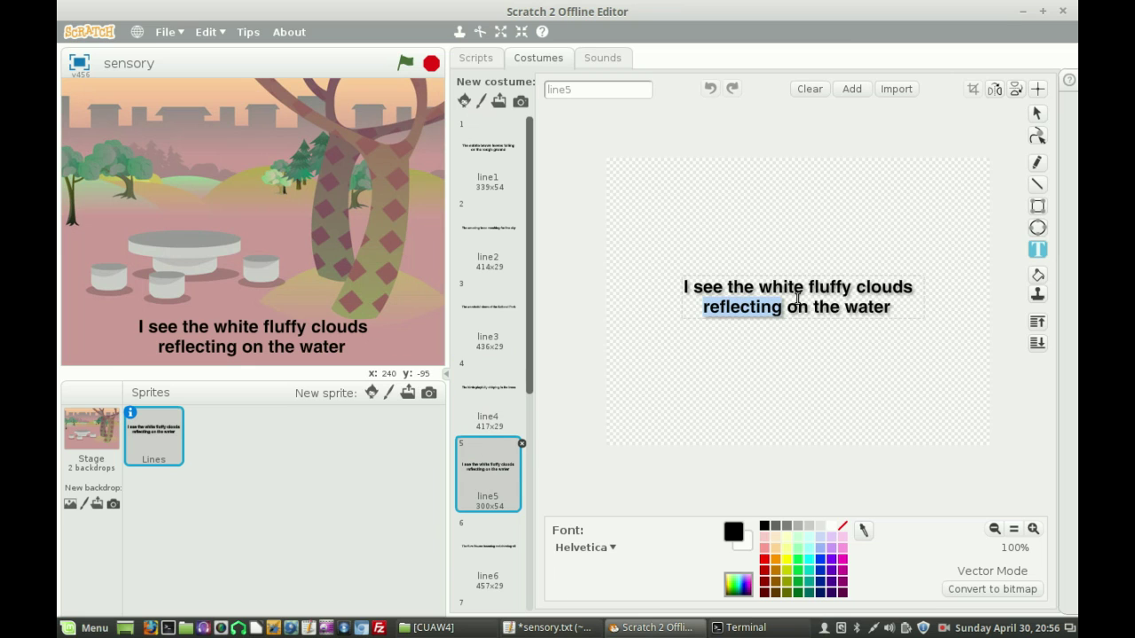
{"action": "key", "text": "ctrl+a"}
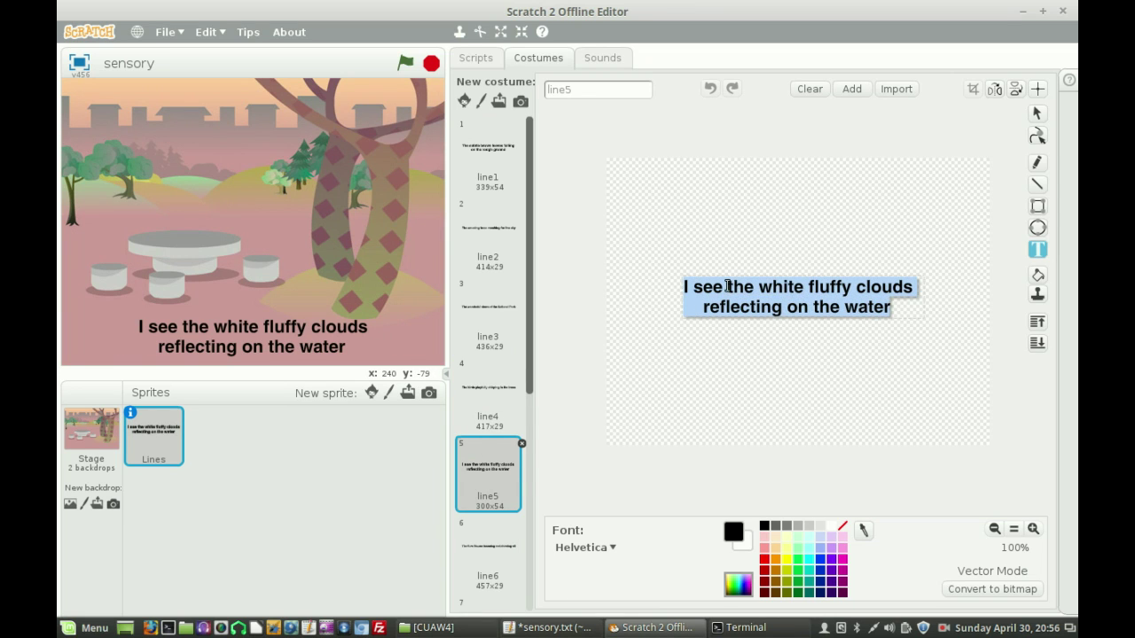
{"action": "right_click", "coordinate": [727, 289]}
{"action": "left_click", "coordinate": [756, 316]}
Paste the copied text below the birds sentence in gedit's sensory.txt and join its two lines into one
{"action": "left_click", "coordinate": [545, 627]}
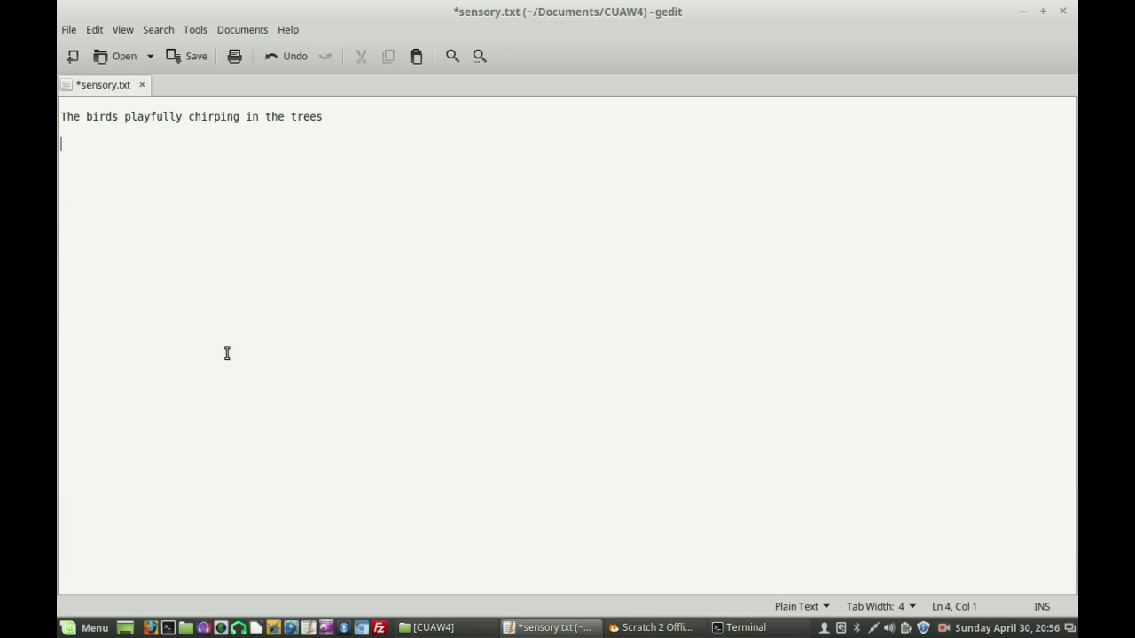
{"action": "right_click", "coordinate": [191, 202]}
{"action": "left_click", "coordinate": [228, 299]}
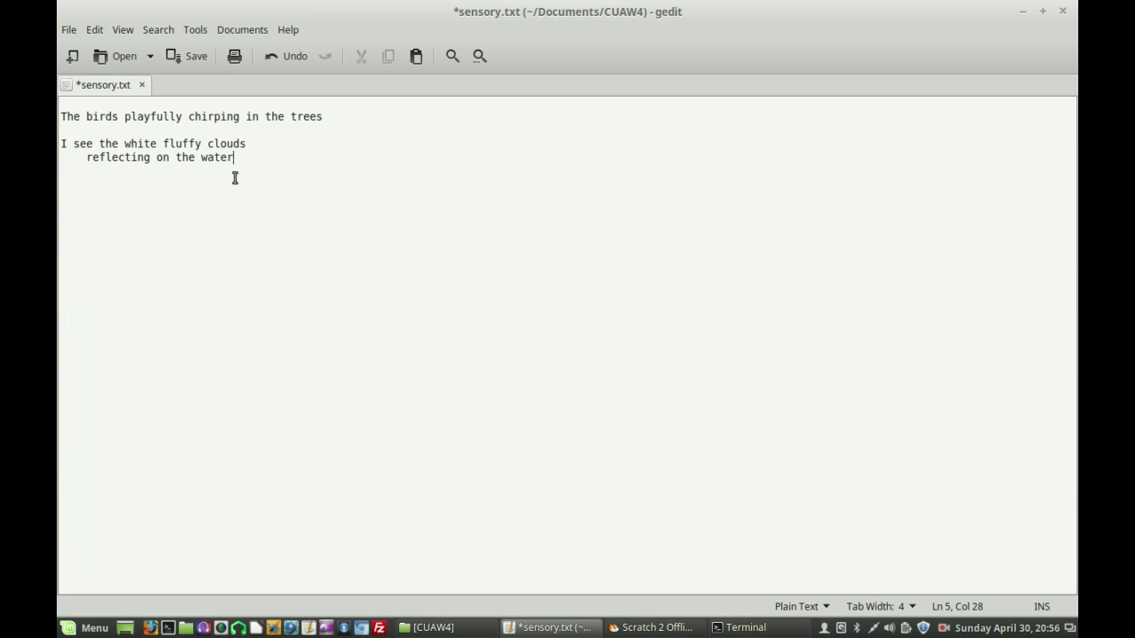
{"action": "left_click", "coordinate": [258, 145]}
{"action": "key", "text": "Delete"}
{"action": "key", "text": "Delete"}
{"action": "key", "text": "Delete"}
{"action": "key", "text": "Delete"}
{"action": "key", "text": "Delete"}
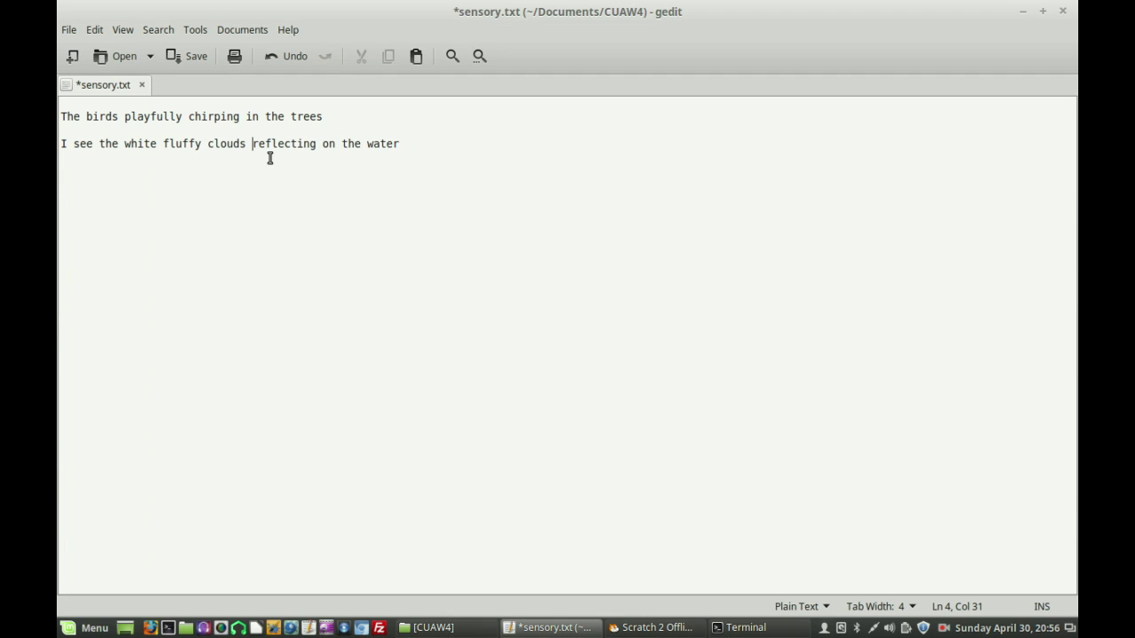
Return to Scratch and copy the full text of the line6 costume, "The fluro flowers booming and showing off"
{"action": "left_click", "coordinate": [656, 628]}
{"action": "left_click", "coordinate": [491, 548]}
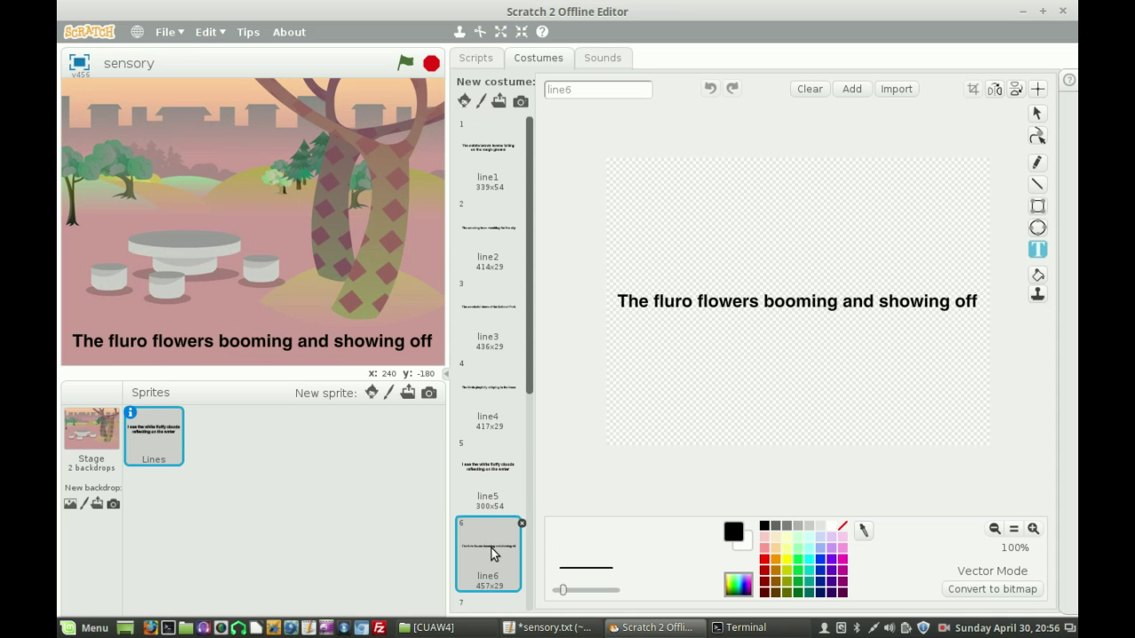
{"action": "left_click", "coordinate": [695, 302]}
{"action": "double_click", "coordinate": [695, 302]}
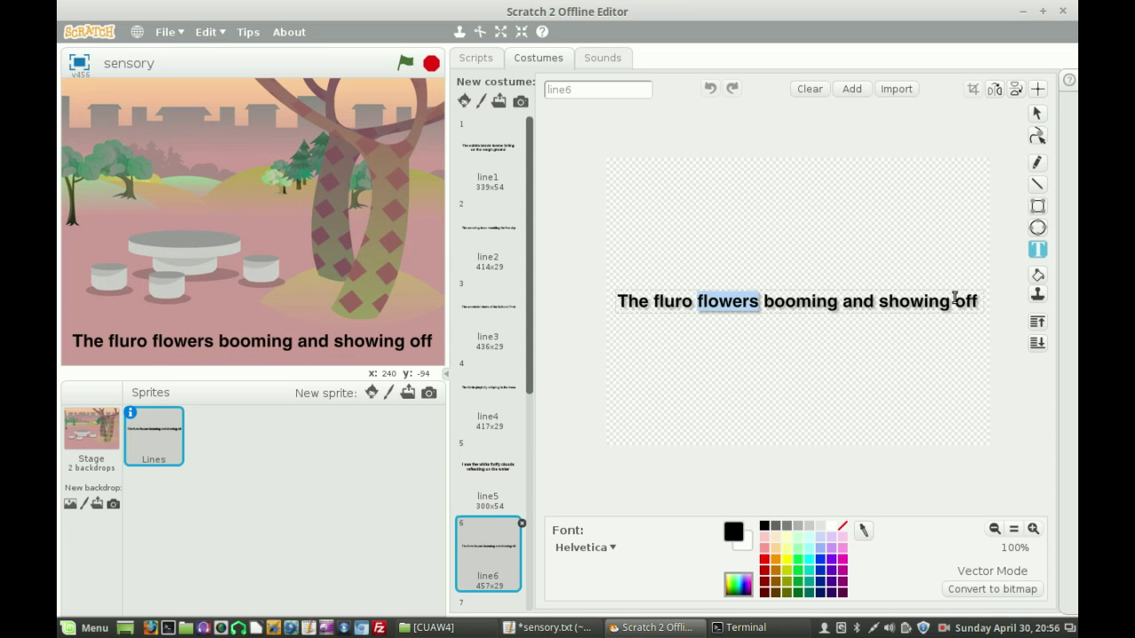
{"action": "left_click_drag", "start_coordinate": [978, 301], "coordinate": [610, 309]}
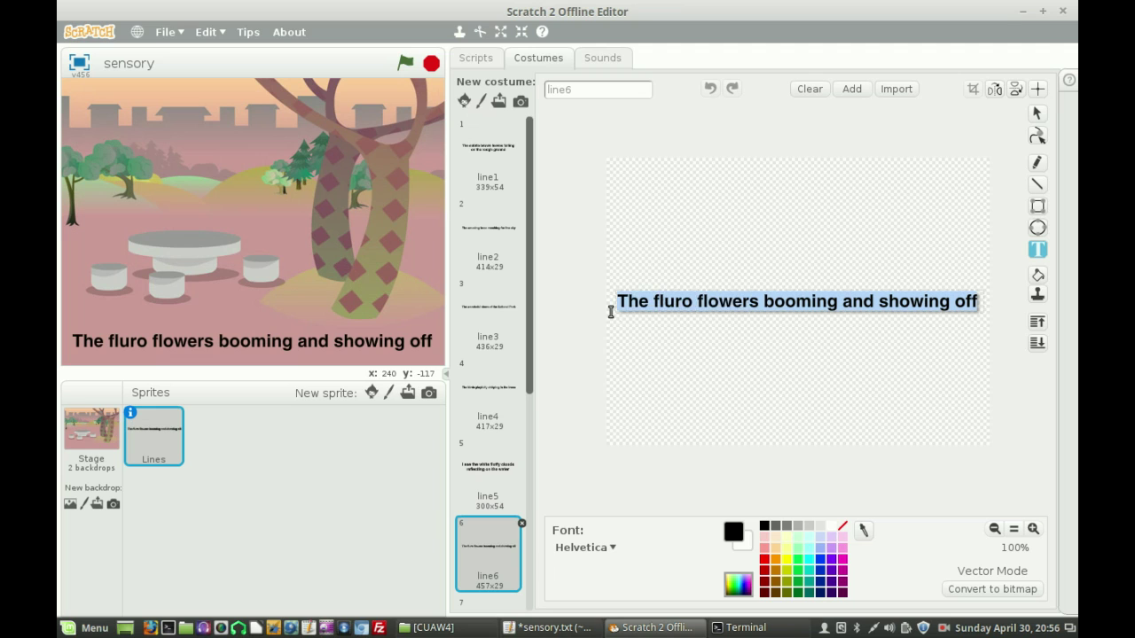
{"action": "right_click", "coordinate": [675, 305]}
{"action": "left_click", "coordinate": [700, 334]}
Switch to gedit, paste the flowers sentence below the clouds sentence with a blank line between them, and save sensory.txt
{"action": "left_click", "coordinate": [556, 627]}
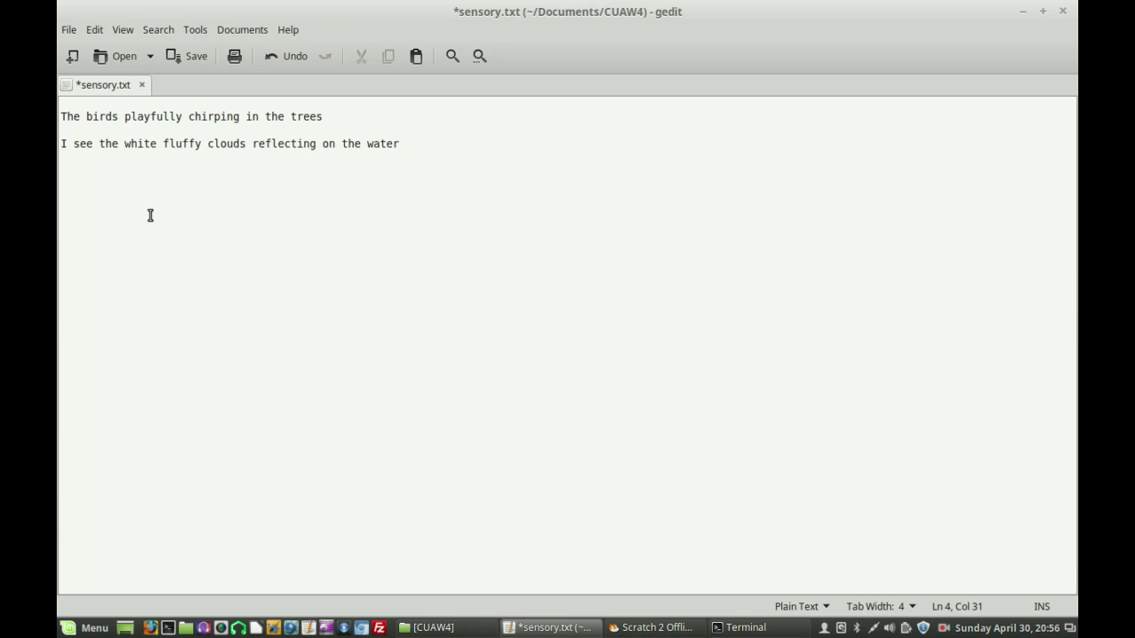
{"action": "left_click", "coordinate": [417, 148]}
{"action": "key", "text": "Return"}
{"action": "left_click", "coordinate": [415, 58]}
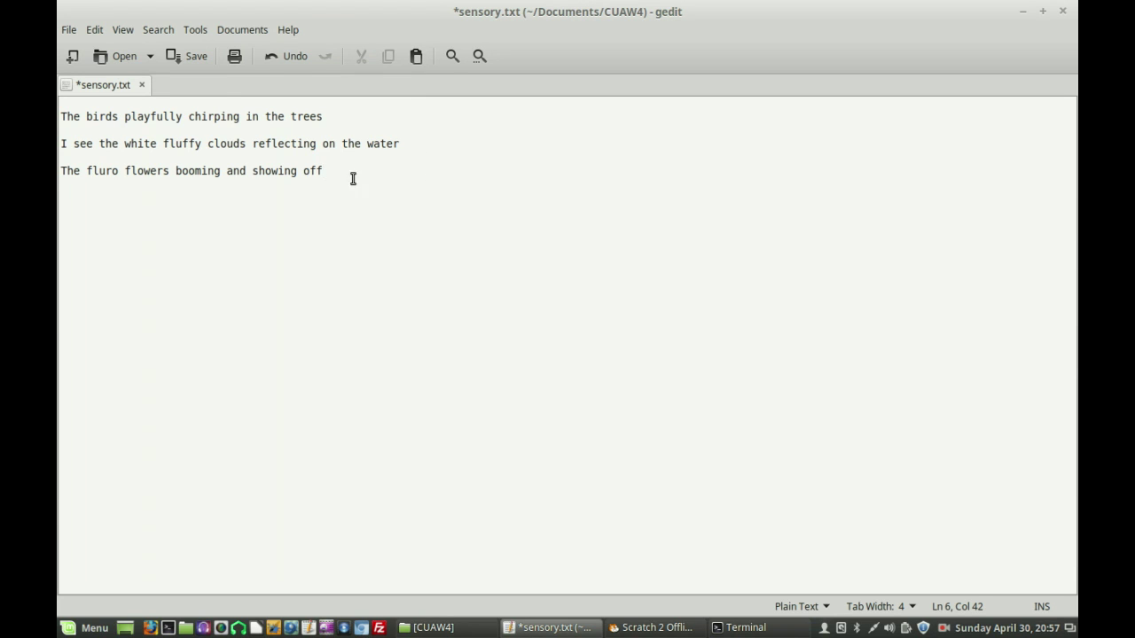
{"action": "left_click", "coordinate": [196, 59]}
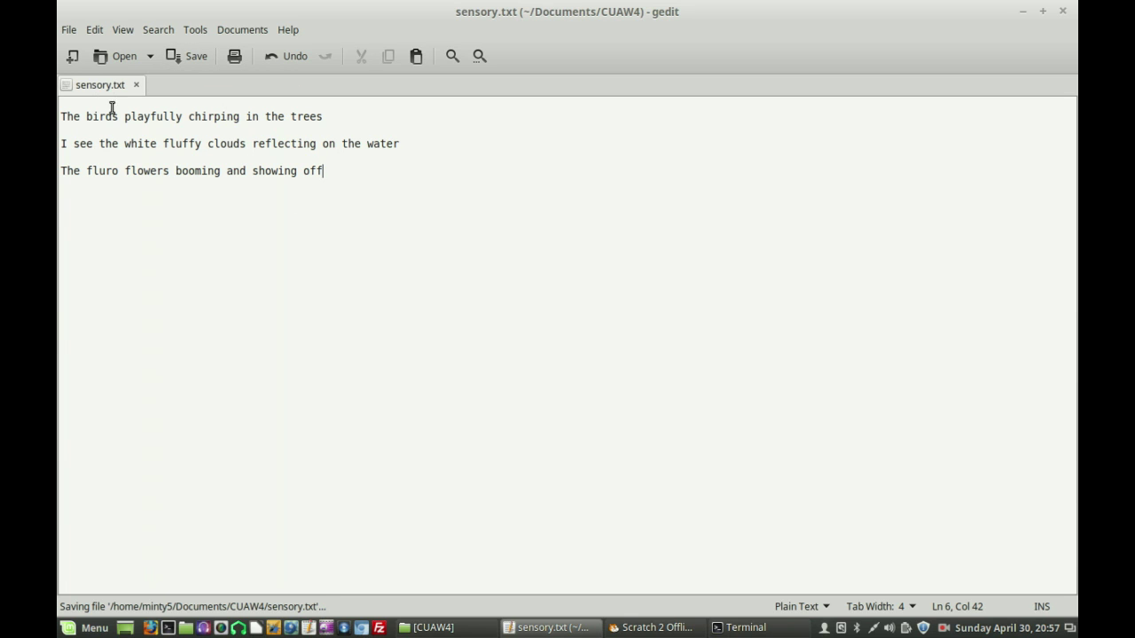
Switch to Terminal and change the working directory to Documents and into its CUAW4 folder
{"action": "mouse_move", "coordinate": [655, 627]}
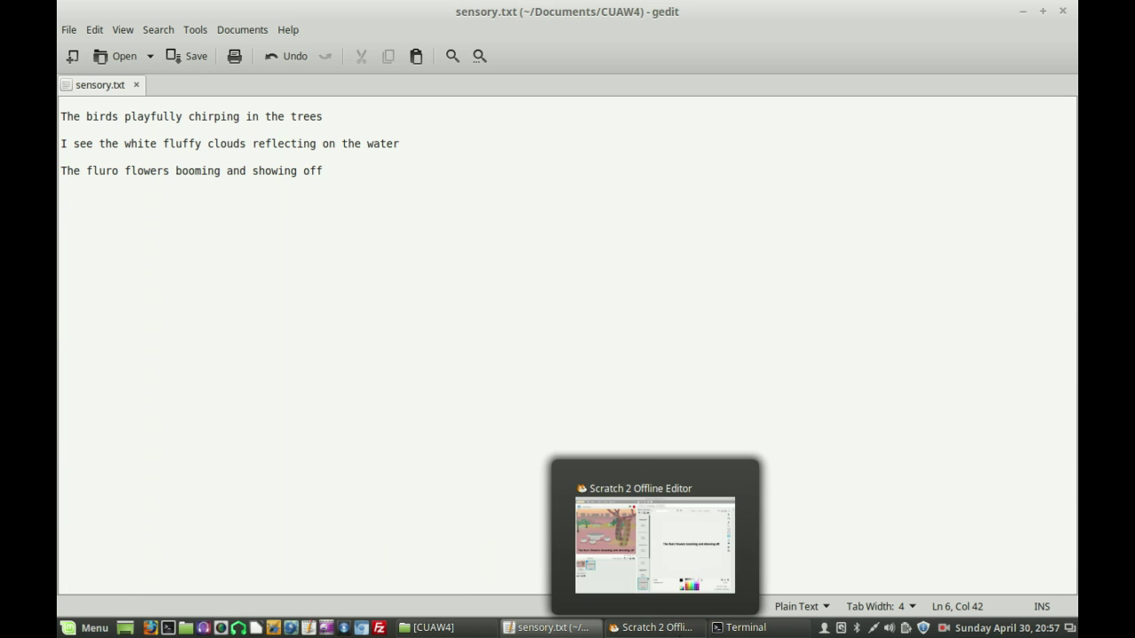
{"action": "left_click", "coordinate": [735, 627]}
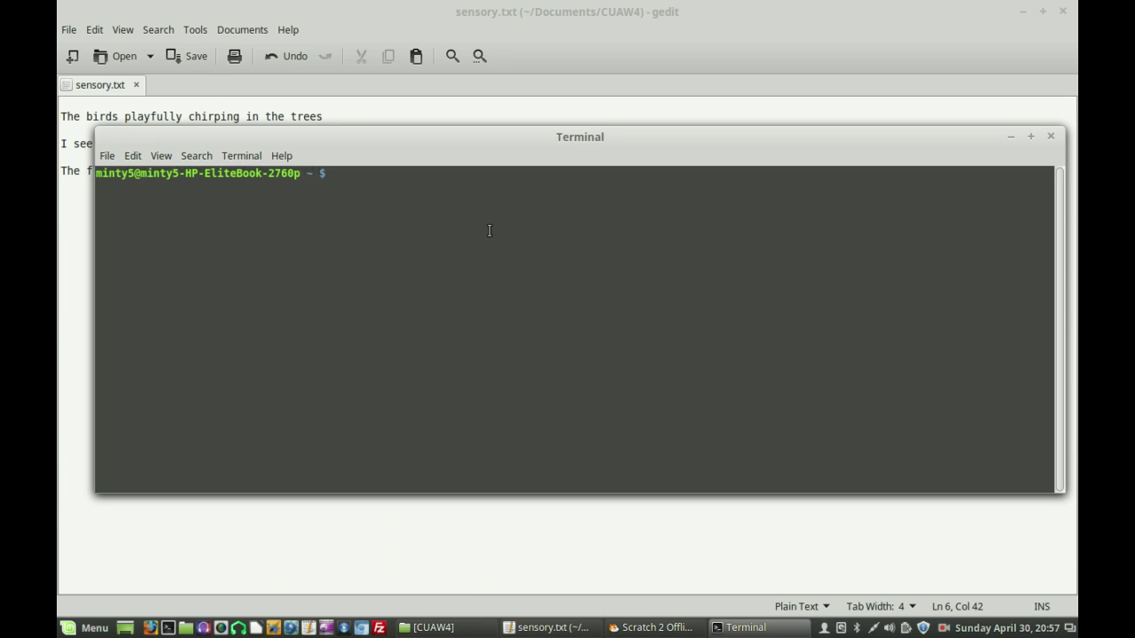
{"action": "key", "text": "Up"}
{"action": "key", "text": "Down"}
{"action": "type", "text": "cd Documents"}
{"action": "key", "text": "Return"}
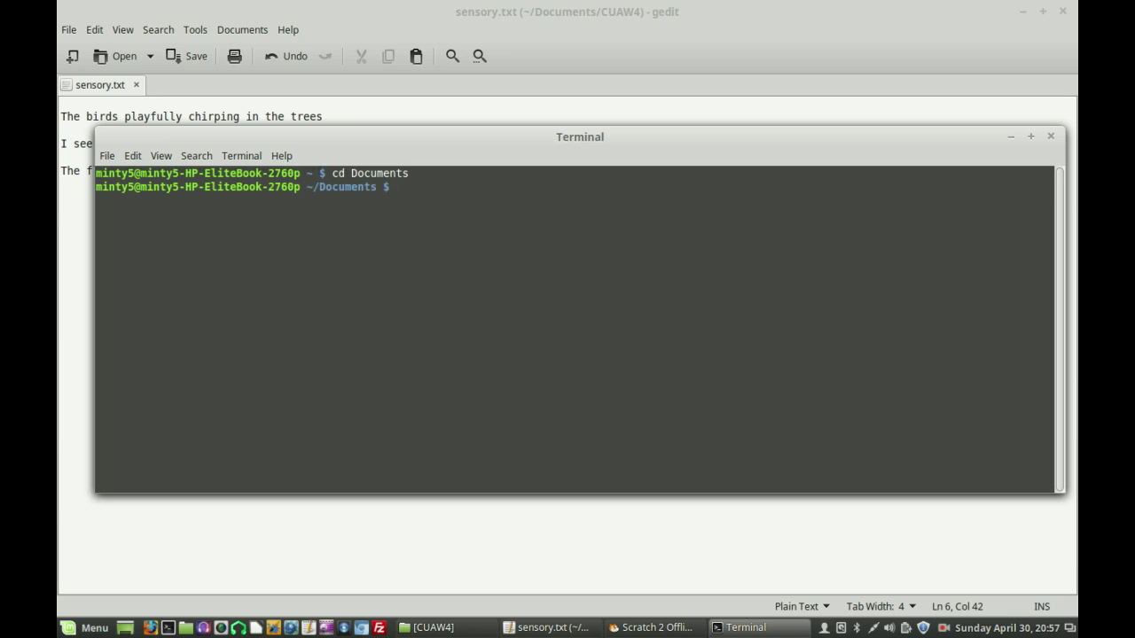
{"action": "key", "text": "Up"}
{"action": "key", "text": "Down"}
{"action": "type", "text": "cd CUAW4"}
{"action": "key", "text": "Return"}
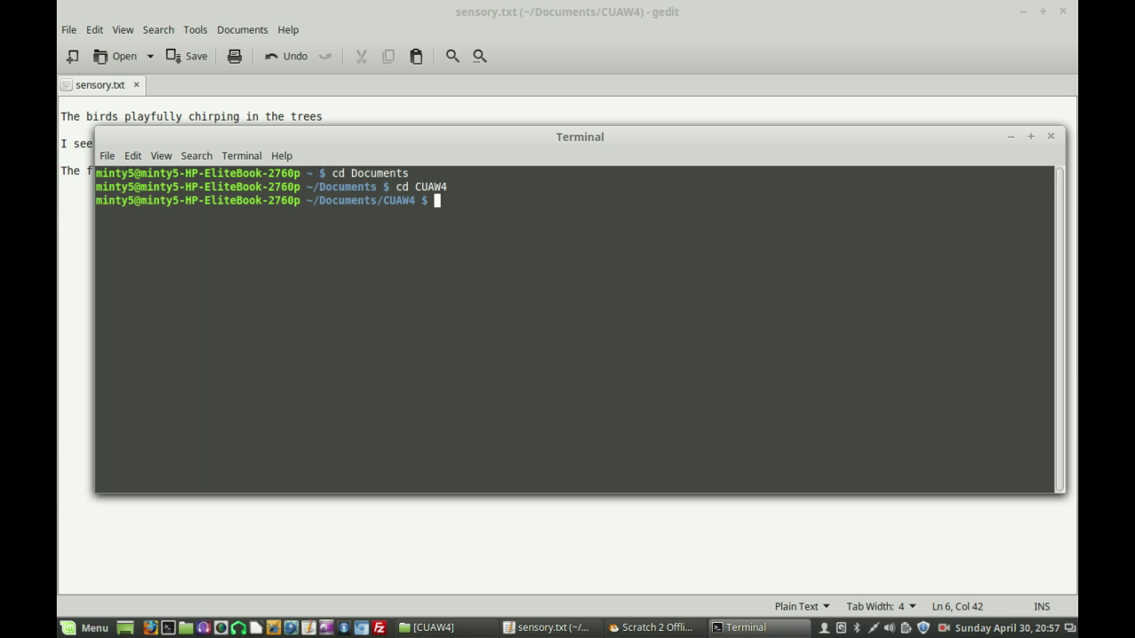
Run "espeak -s 120 -p 75 -a 120 -ven+m3 -f sensory.txt -w sensory.wav" and close Terminal and gedit
{"action": "key", "text": "Up"}
{"action": "key", "text": "Up"}
{"action": "key", "text": "Up"}
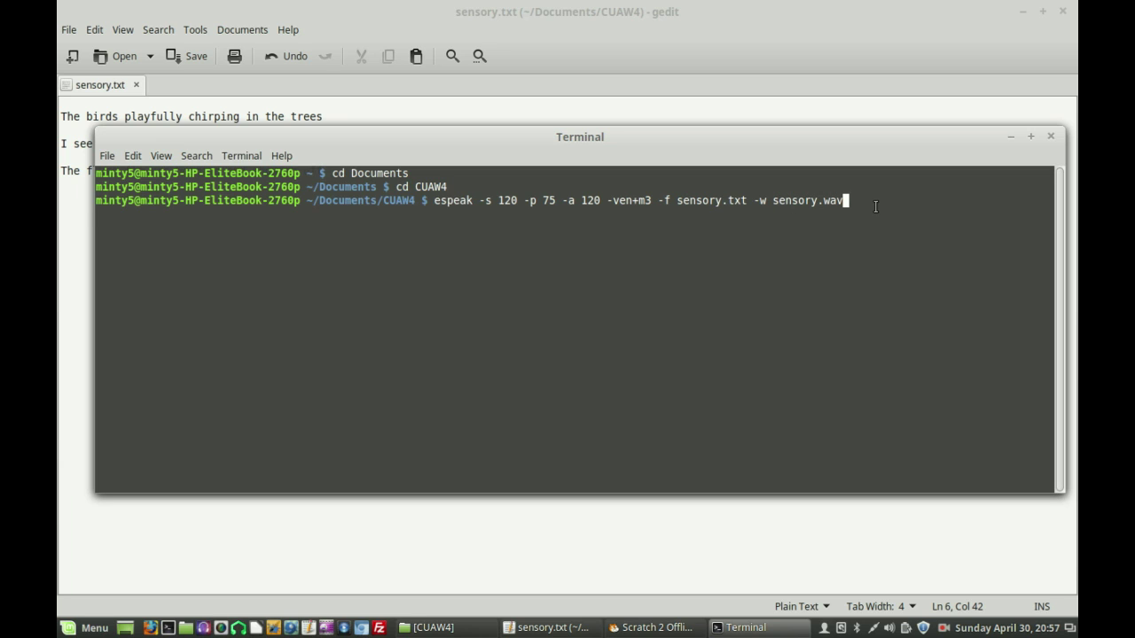
{"action": "key", "text": "Return"}
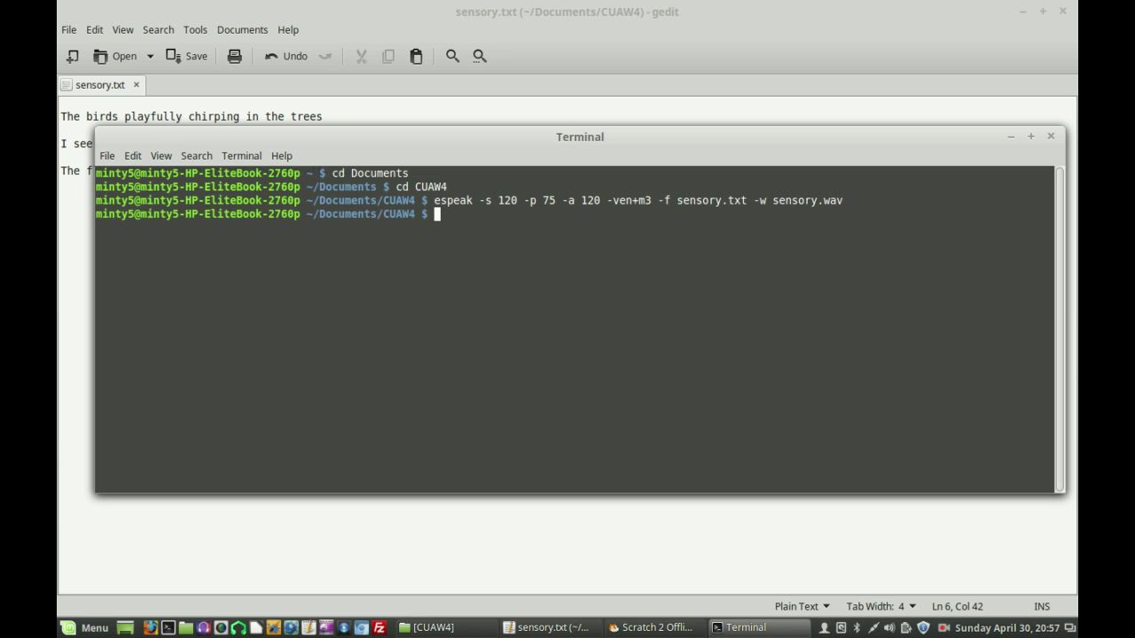
{"action": "left_click", "coordinate": [1051, 137]}
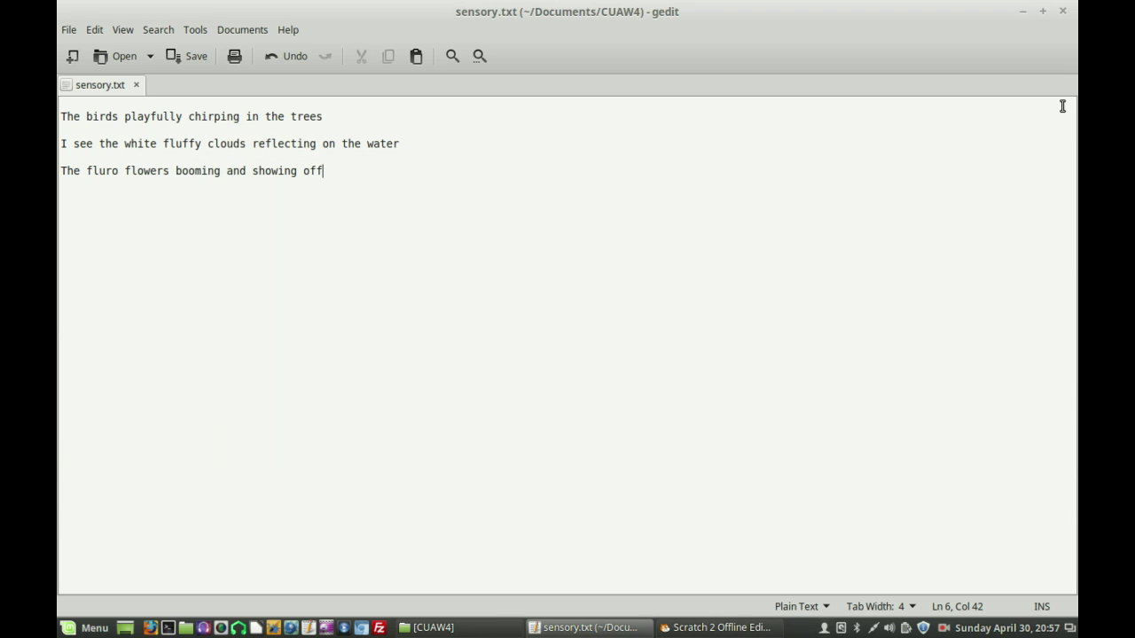
{"action": "left_click", "coordinate": [1062, 11]}
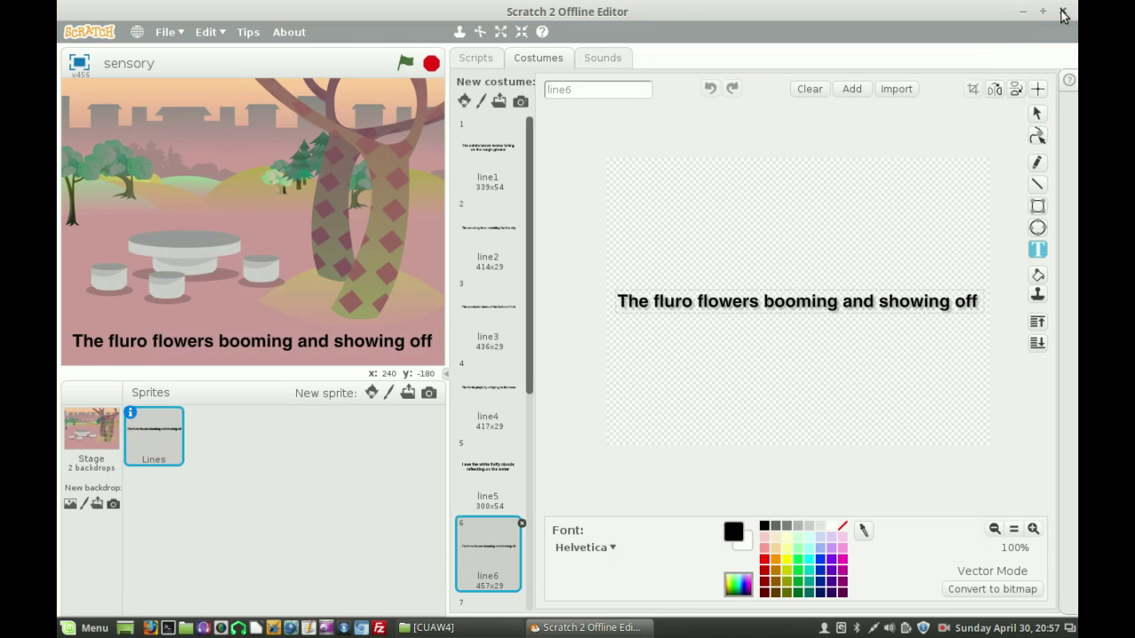
Play sensory.wav from the CUAW4 folder to check the speech, close the player and minimize the file manager
{"action": "left_click", "coordinate": [460, 630]}
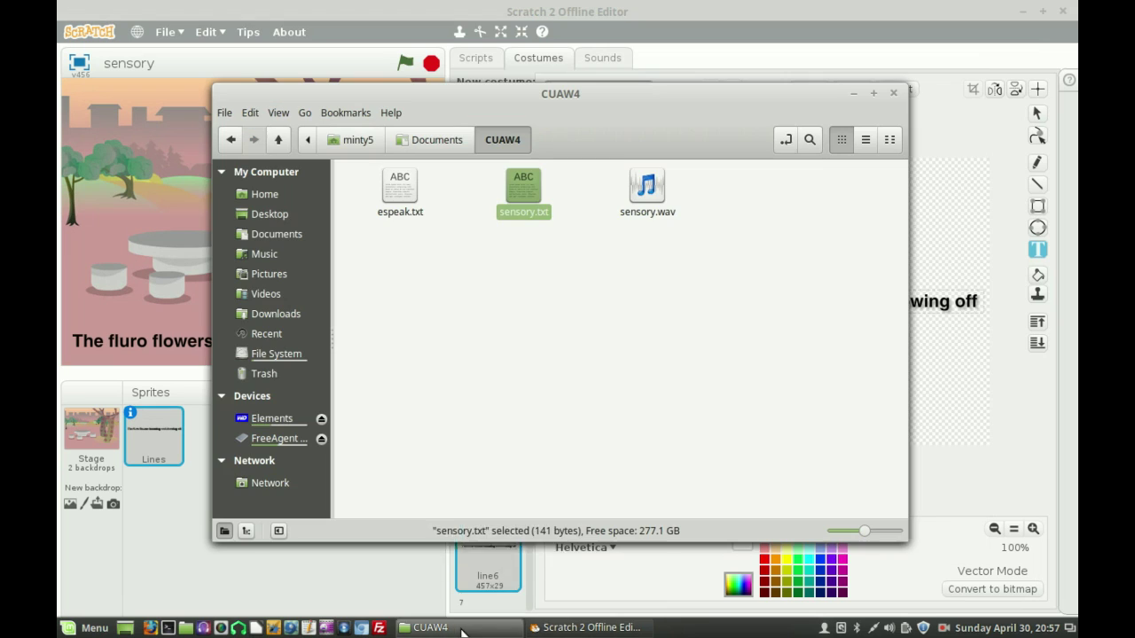
{"action": "left_click", "coordinate": [527, 359]}
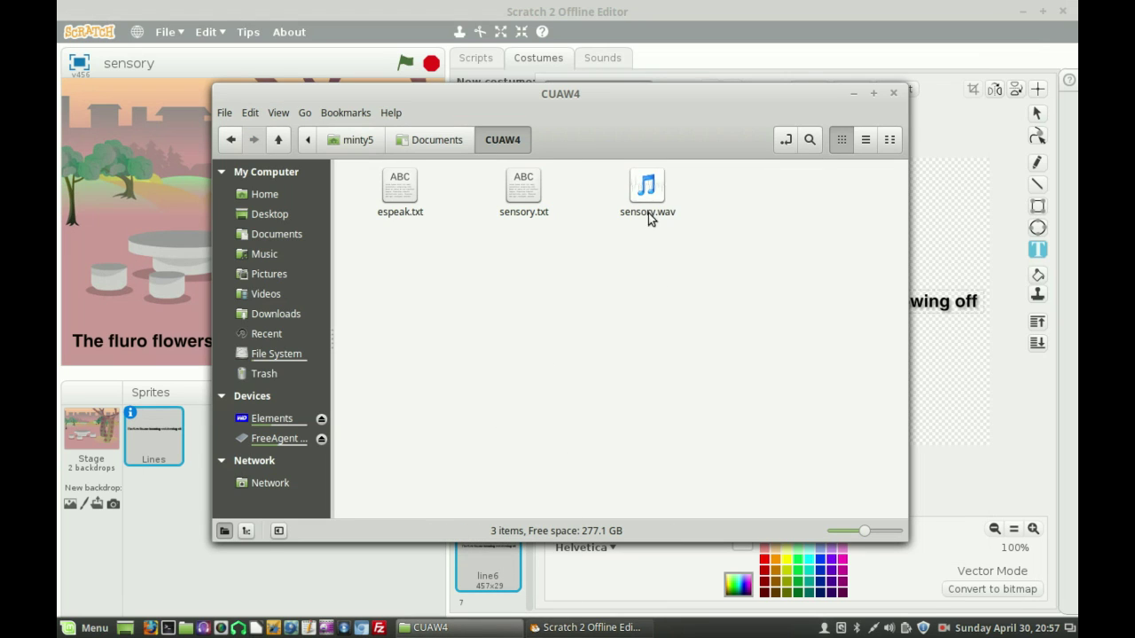
{"action": "left_click", "coordinate": [636, 190]}
{"action": "double_click", "coordinate": [636, 191]}
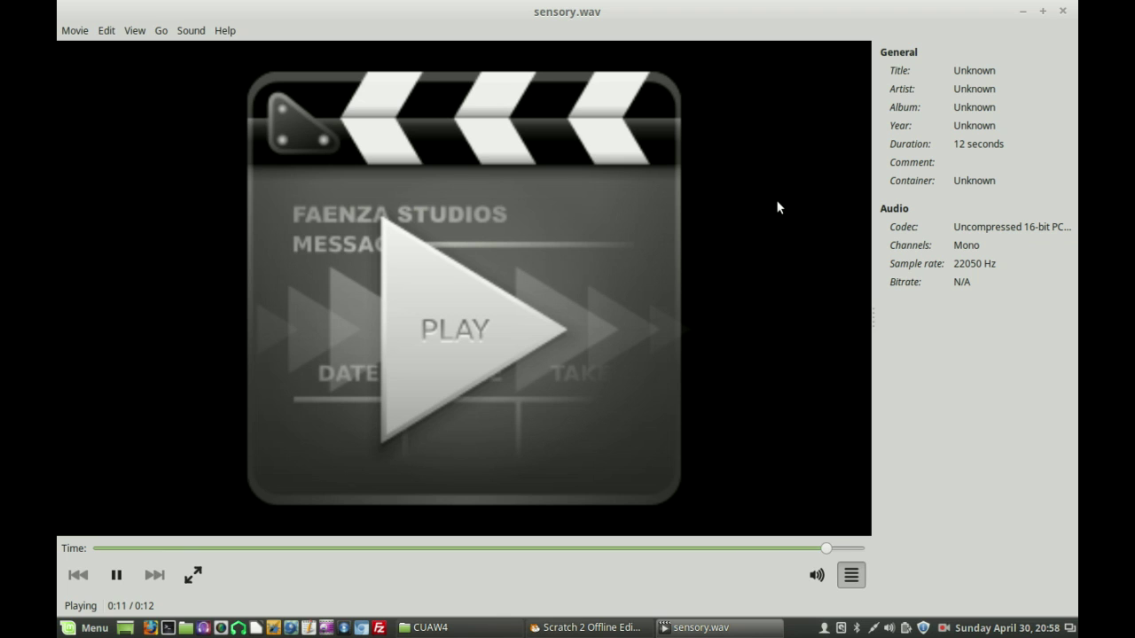
{"action": "left_click", "coordinate": [1062, 10]}
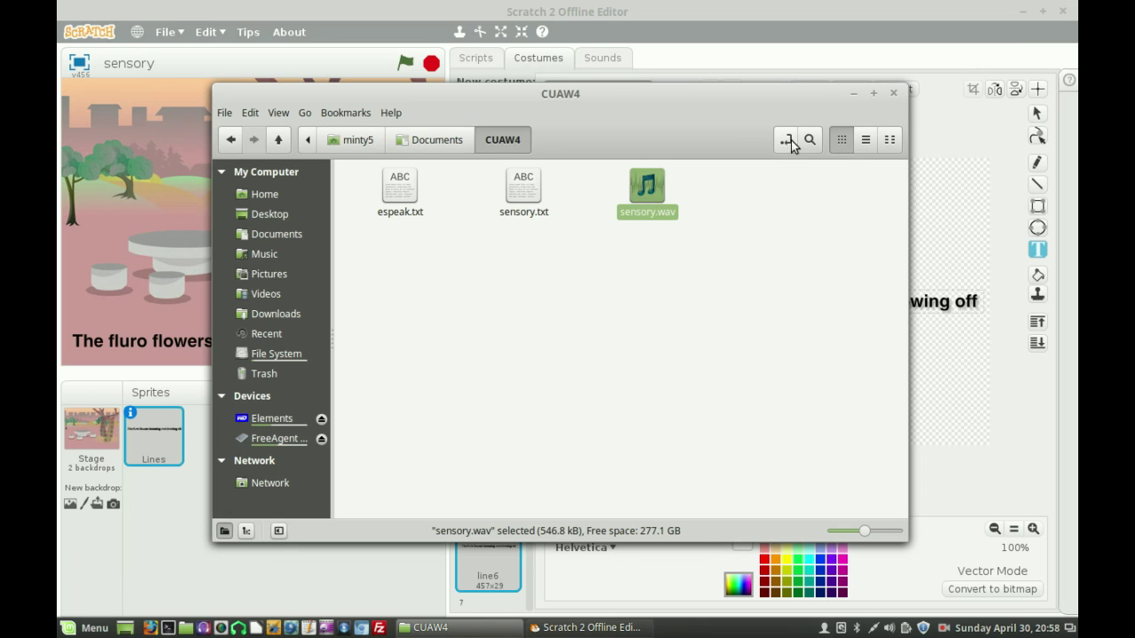
{"action": "left_click", "coordinate": [853, 94]}
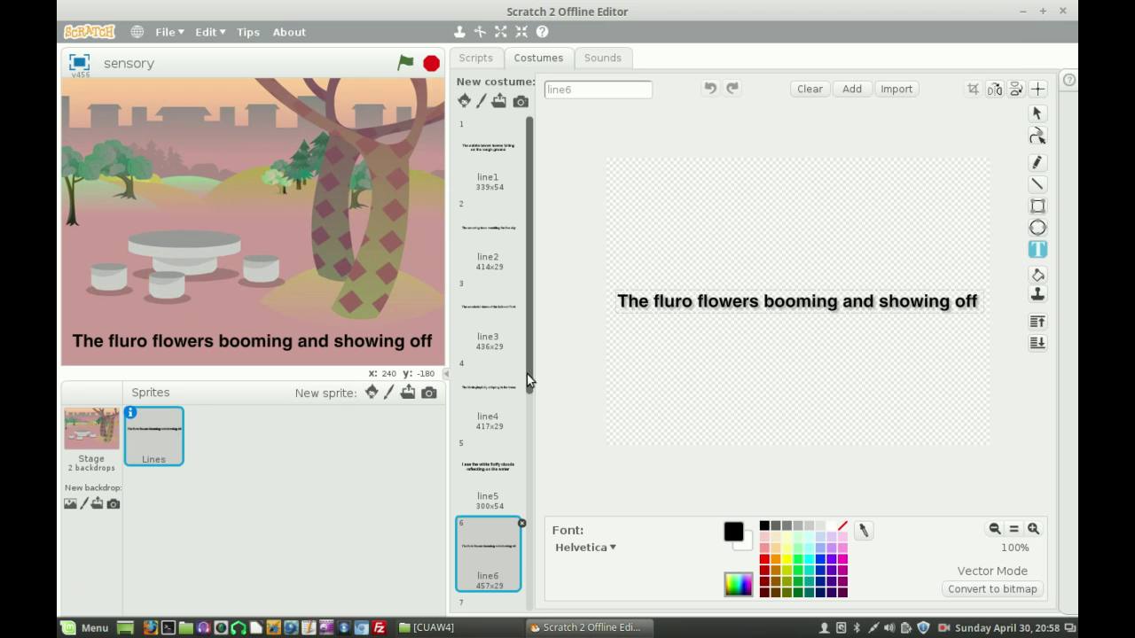
Upload sensory.wav from Documents/CUAW4 as a new sound of the Lines sprite and play it through
{"action": "left_click", "coordinate": [503, 398]}
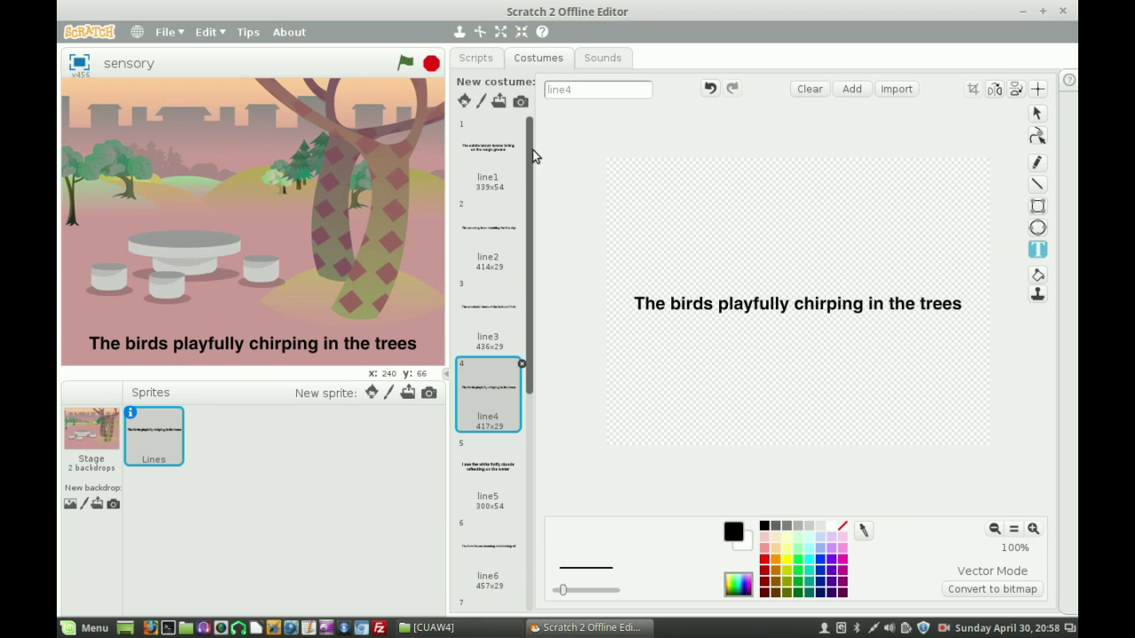
{"action": "left_click", "coordinate": [596, 60]}
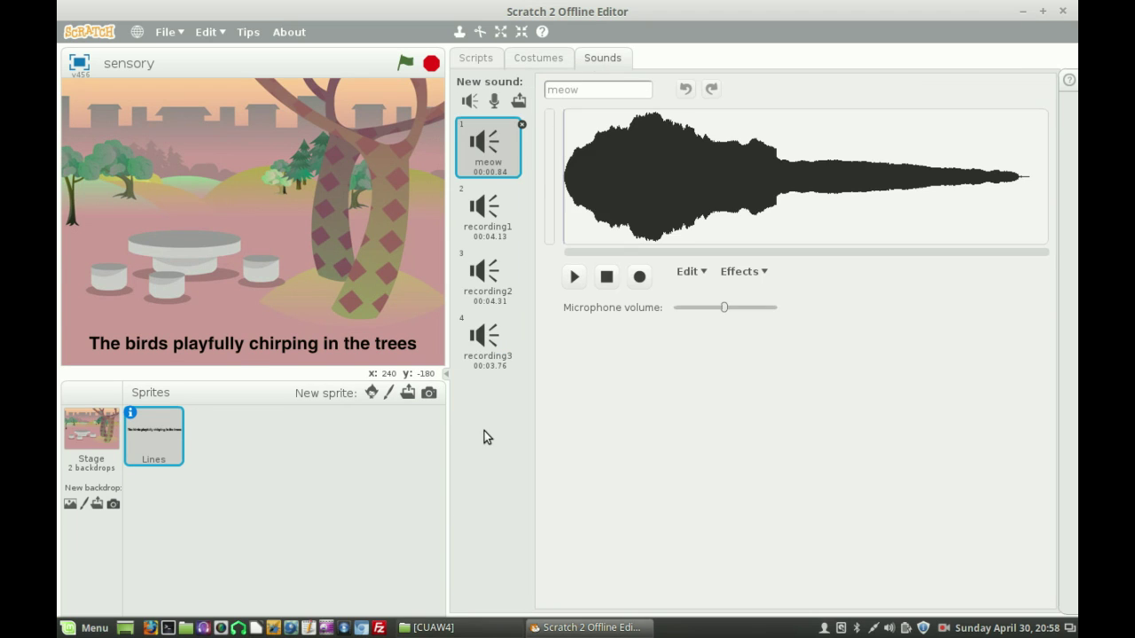
{"action": "left_click", "coordinate": [518, 102]}
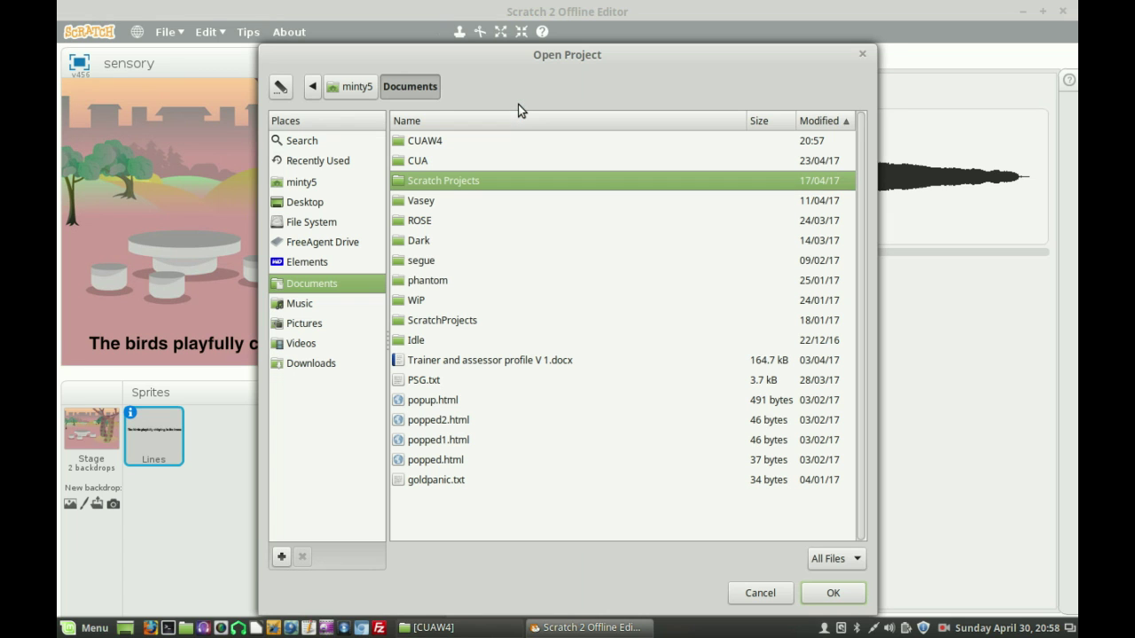
{"action": "double_click", "coordinate": [433, 144]}
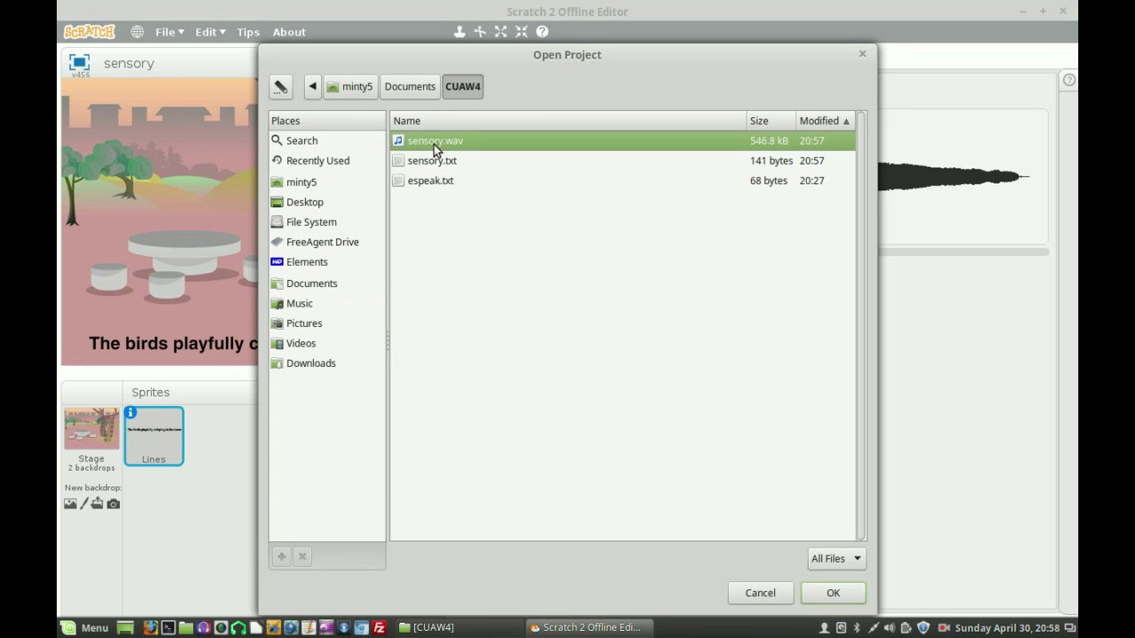
{"action": "left_click", "coordinate": [832, 593]}
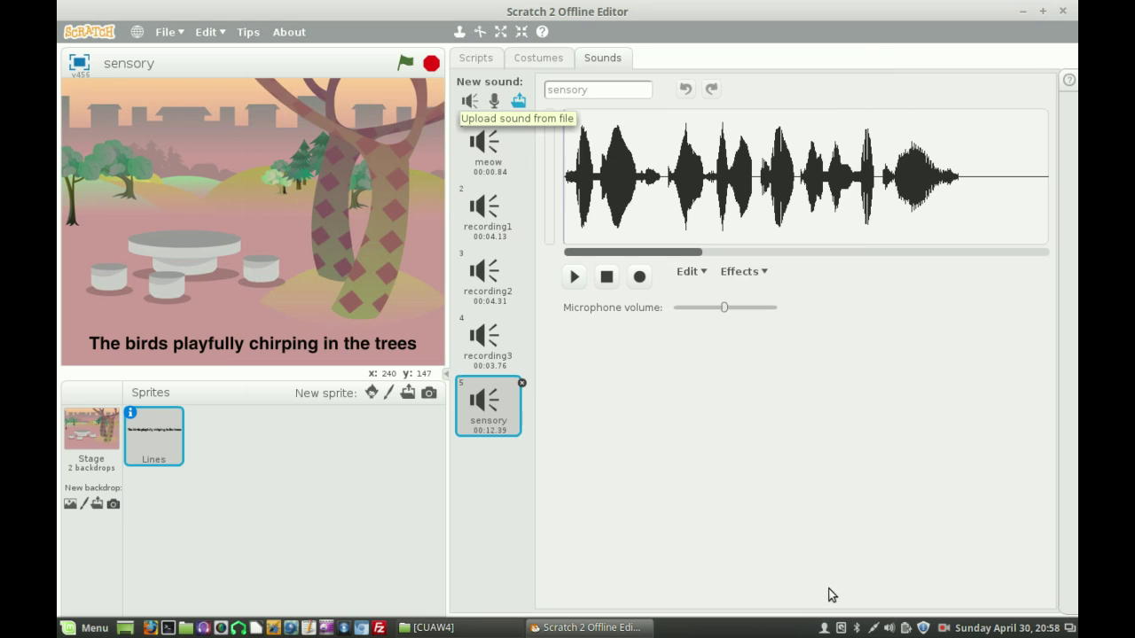
{"action": "left_click", "coordinate": [571, 276]}
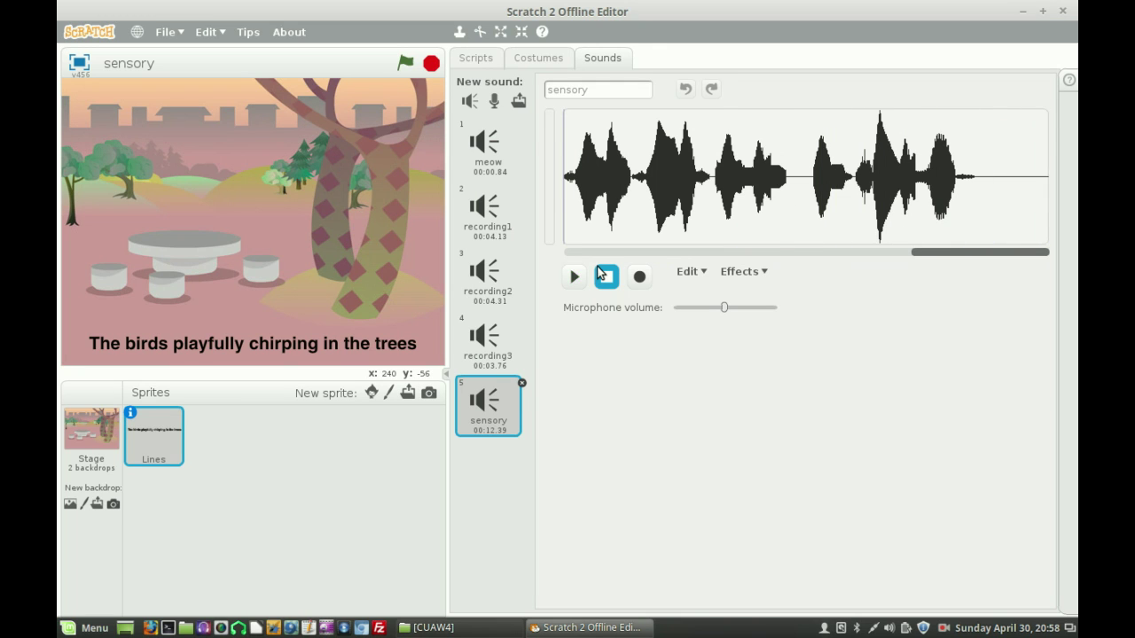
Duplicate the uploaded sensory sound twice, giving one copy for each spoken sentence
{"action": "right_click", "coordinate": [493, 405]}
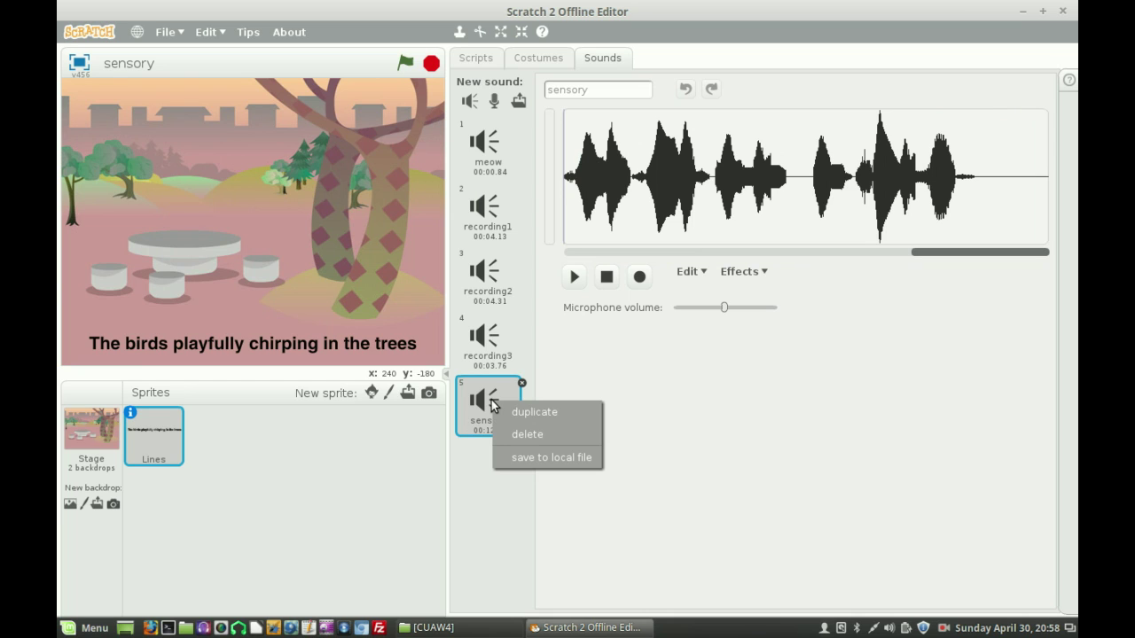
{"action": "left_click", "coordinate": [532, 411]}
{"action": "right_click", "coordinate": [495, 487]}
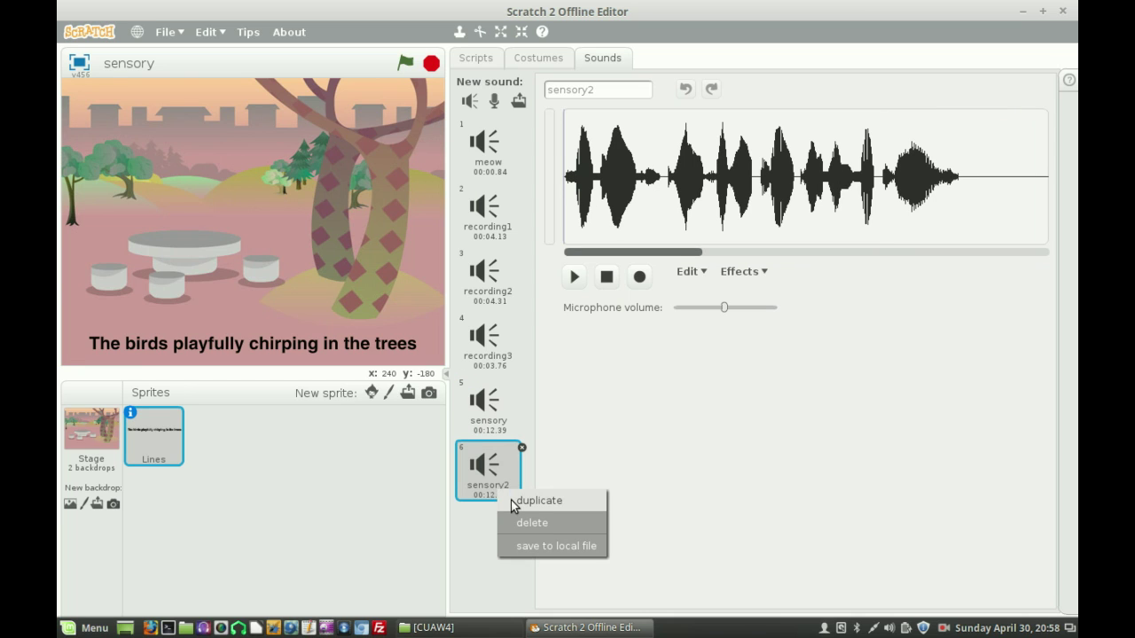
{"action": "left_click", "coordinate": [511, 500]}
Play the start of the original sensory sound and delete everything after its first sentence, about the birds
{"action": "left_click", "coordinate": [488, 400]}
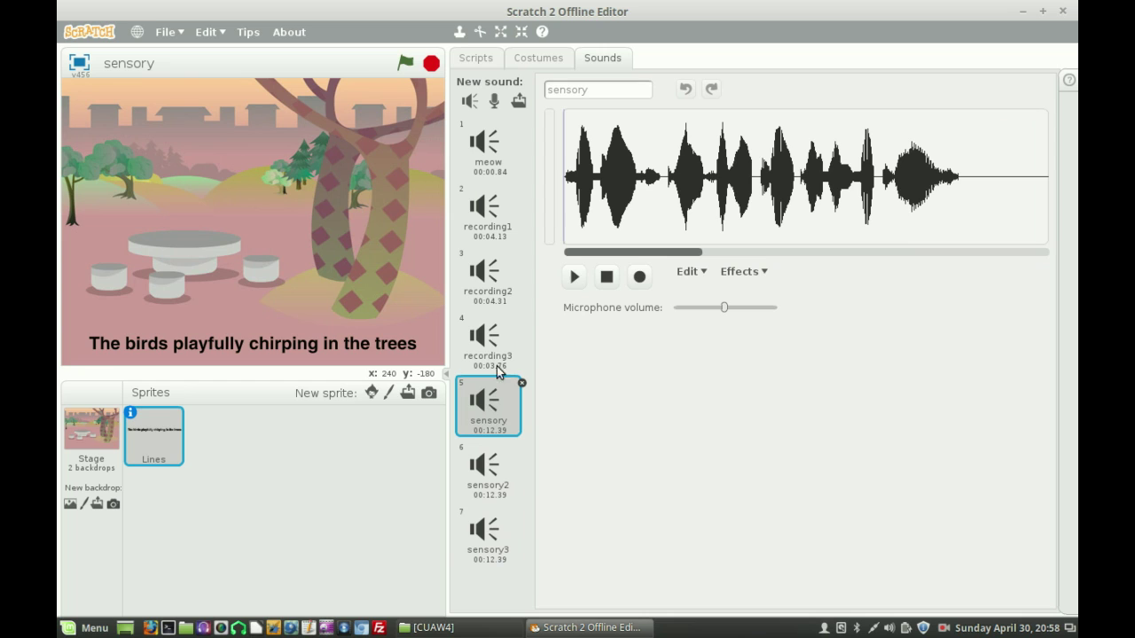
{"action": "left_click", "coordinate": [578, 278]}
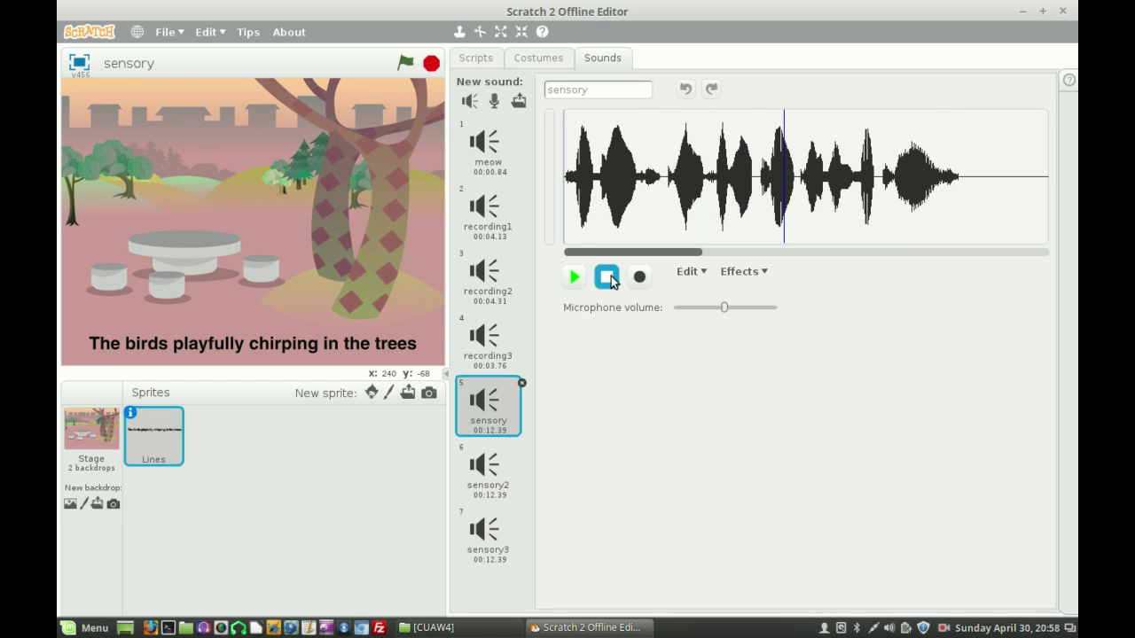
{"action": "left_click", "coordinate": [608, 278]}
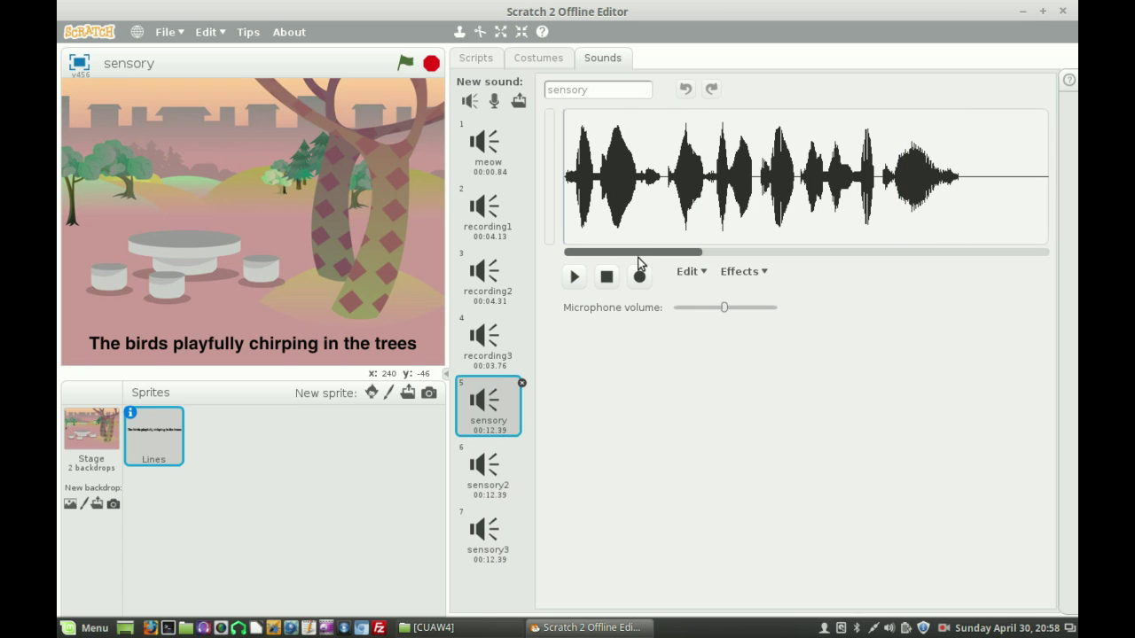
{"action": "left_click_drag", "start_coordinate": [638, 257], "coordinate": [768, 253]}
{"action": "left_click_drag", "start_coordinate": [592, 207], "coordinate": [1040, 186]}
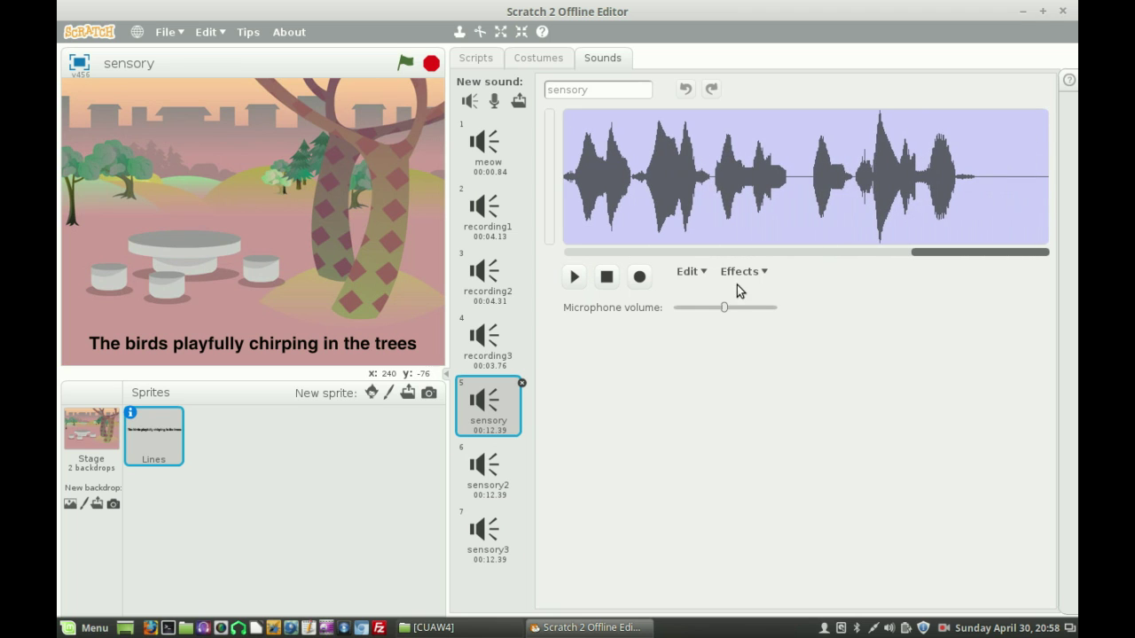
{"action": "left_click", "coordinate": [707, 273]}
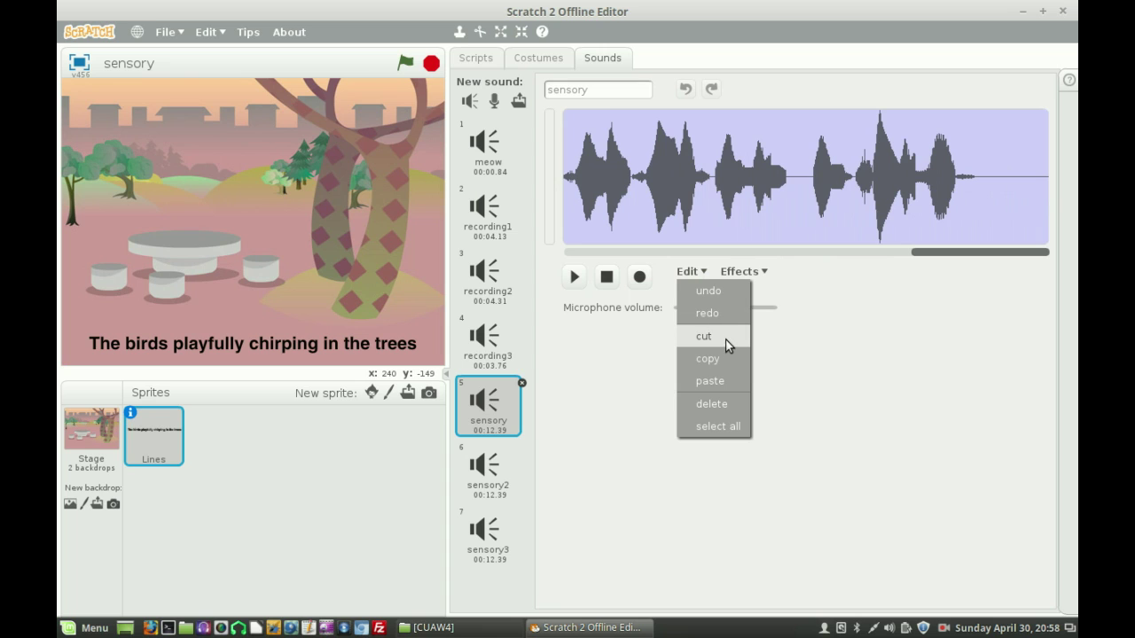
{"action": "left_click", "coordinate": [725, 404]}
In the sensory2 sound, select the first sentence, up to the pause after it, and delete it
{"action": "left_click", "coordinate": [507, 479]}
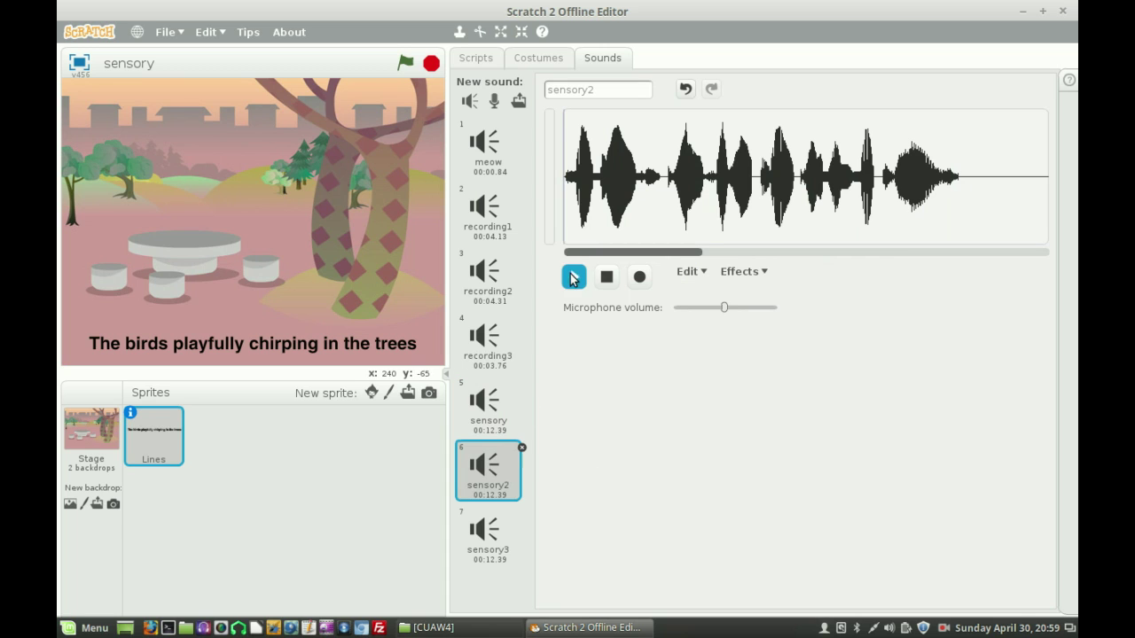
{"action": "left_click_drag", "start_coordinate": [585, 255], "coordinate": [664, 258]}
{"action": "left_click_drag", "start_coordinate": [790, 179], "coordinate": [443, 190]}
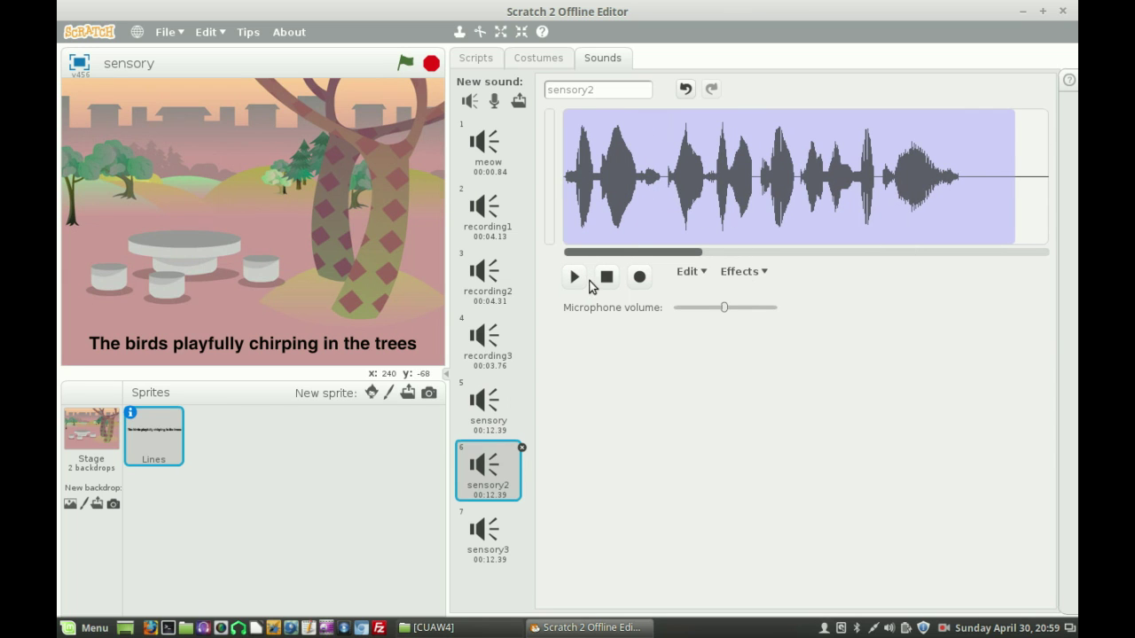
{"action": "left_click", "coordinate": [690, 272]}
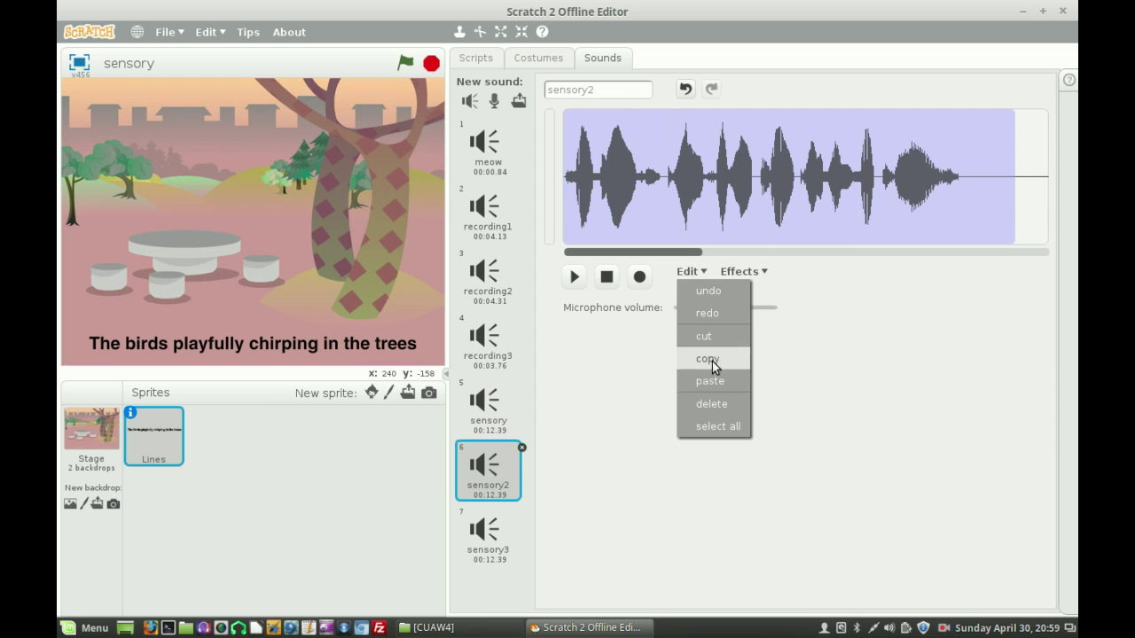
{"action": "left_click", "coordinate": [713, 403]}
Delete the third sentence at the end of sensory2, keeping only the second sentence
{"action": "left_click_drag", "start_coordinate": [625, 253], "coordinate": [934, 251]}
{"action": "left_click_drag", "start_coordinate": [581, 191], "coordinate": [1076, 195]}
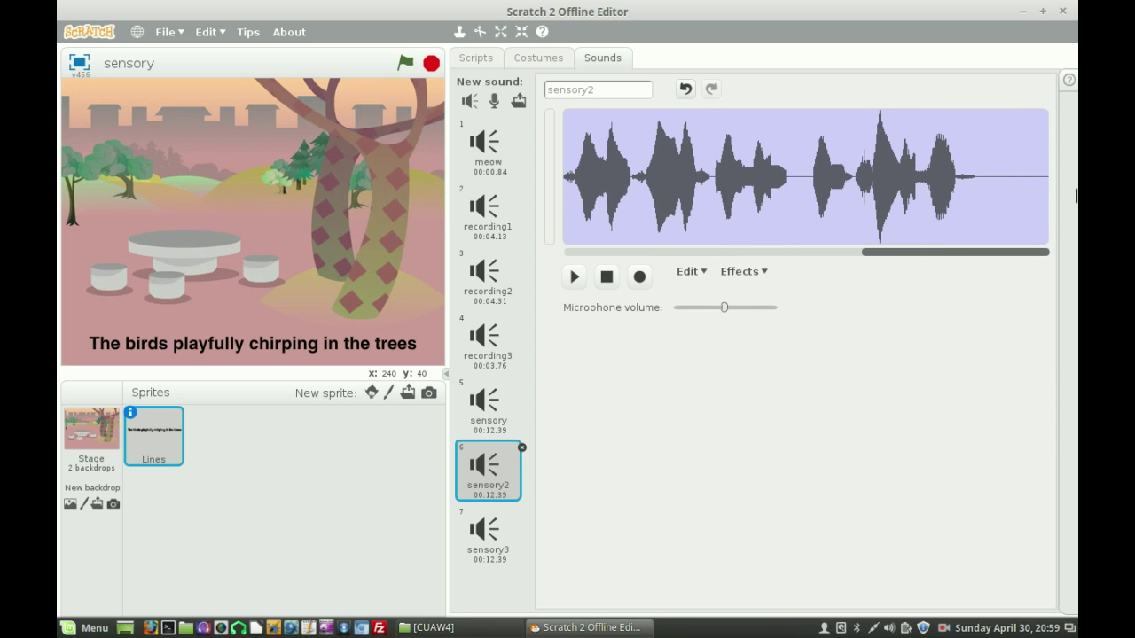
{"action": "left_click", "coordinate": [698, 279]}
{"action": "left_click", "coordinate": [716, 399]}
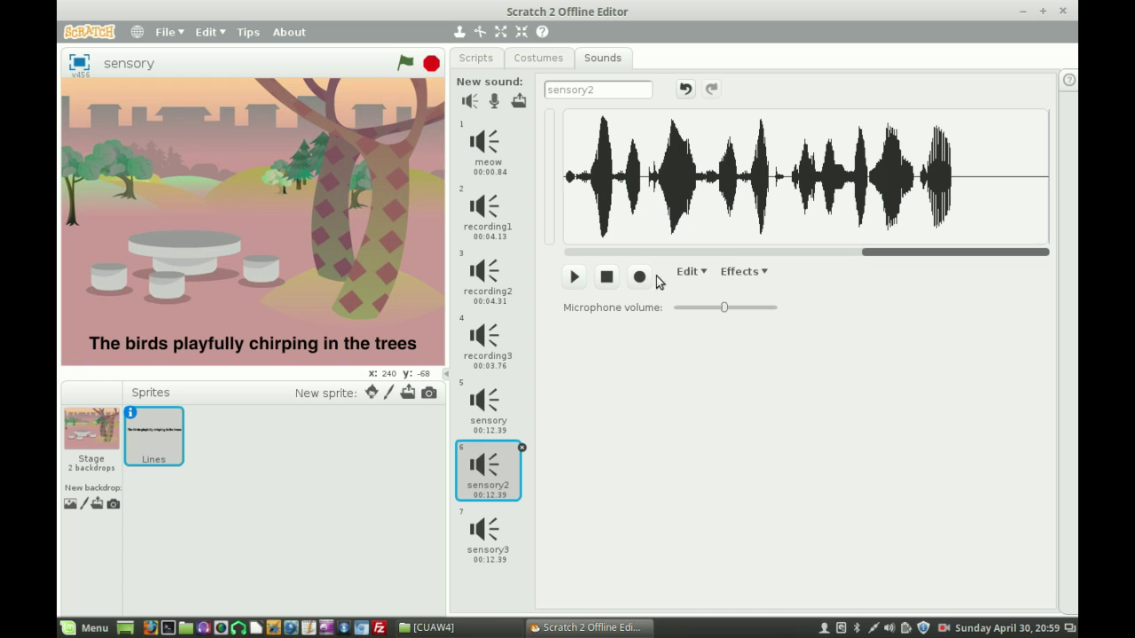
In the sensory3 sound, delete the first two sentences, keeping only the third
{"action": "left_click", "coordinate": [509, 532]}
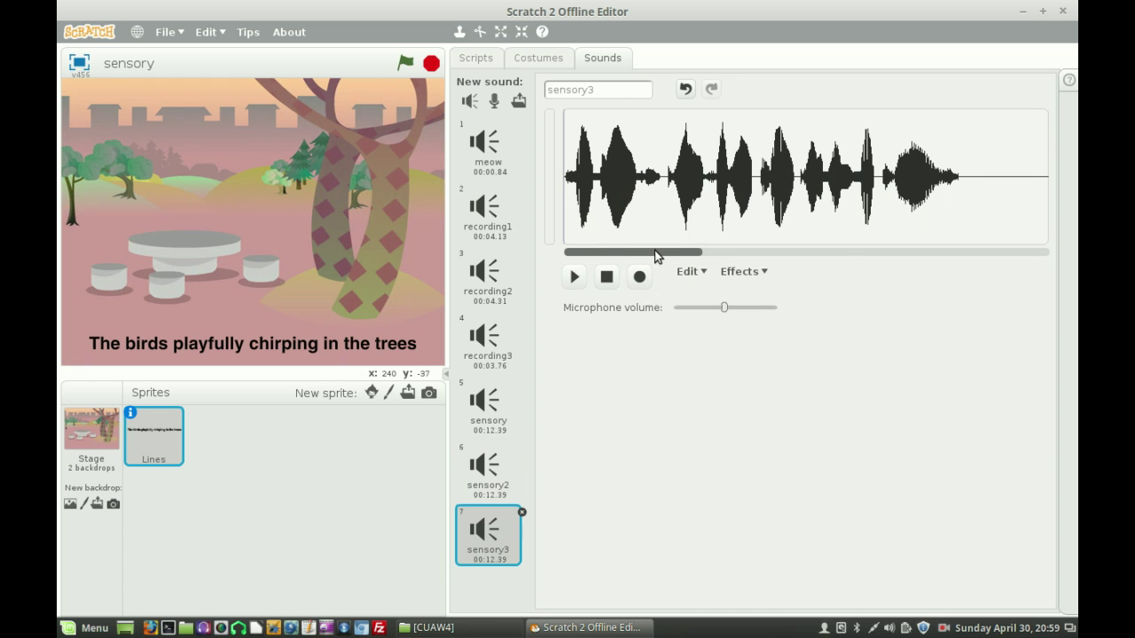
{"action": "left_click_drag", "start_coordinate": [655, 250], "coordinate": [877, 249]}
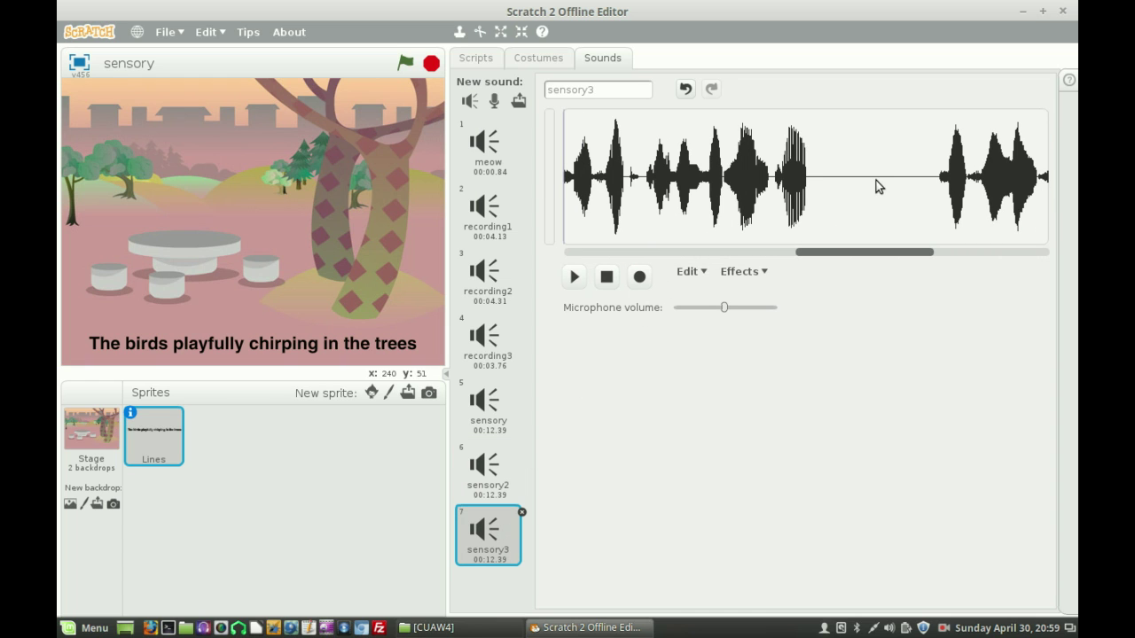
{"action": "left_click_drag", "start_coordinate": [876, 187], "coordinate": [503, 196]}
{"action": "left_click", "coordinate": [689, 272]}
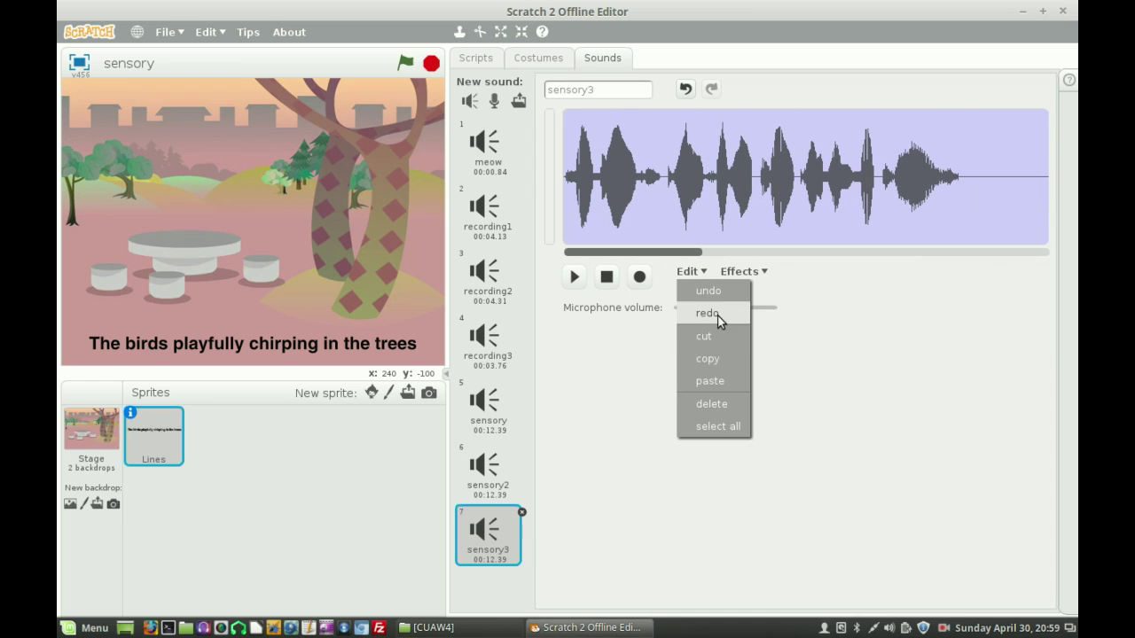
{"action": "left_click", "coordinate": [715, 404]}
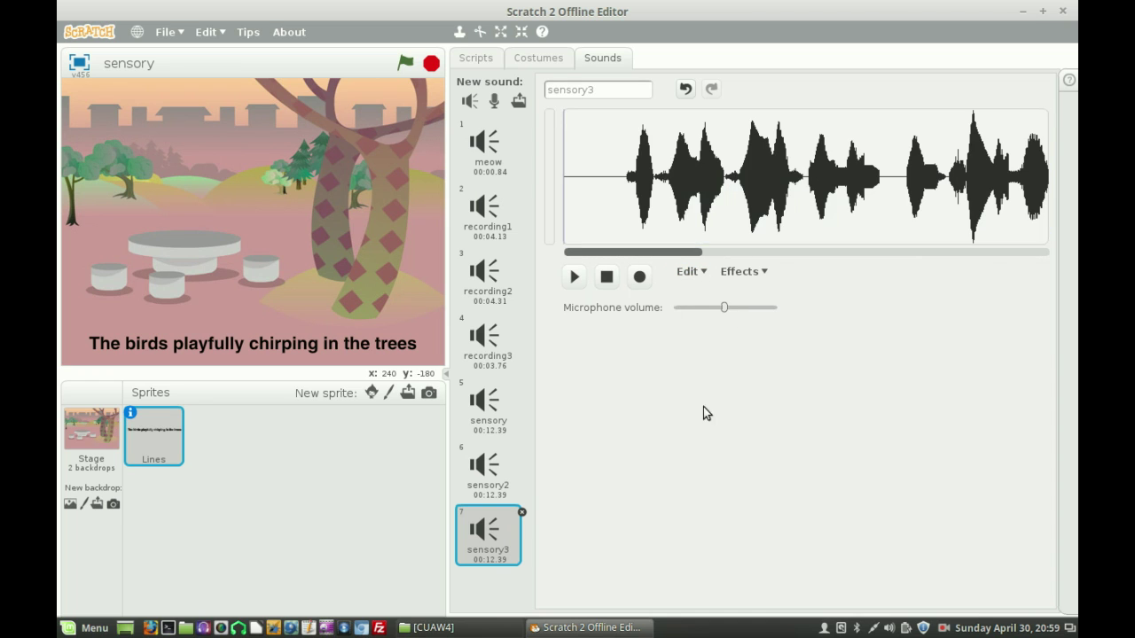
Play sensory, sensory2 and sensory3 in turn to check that each contains only its own sentence
{"action": "left_click", "coordinate": [485, 407]}
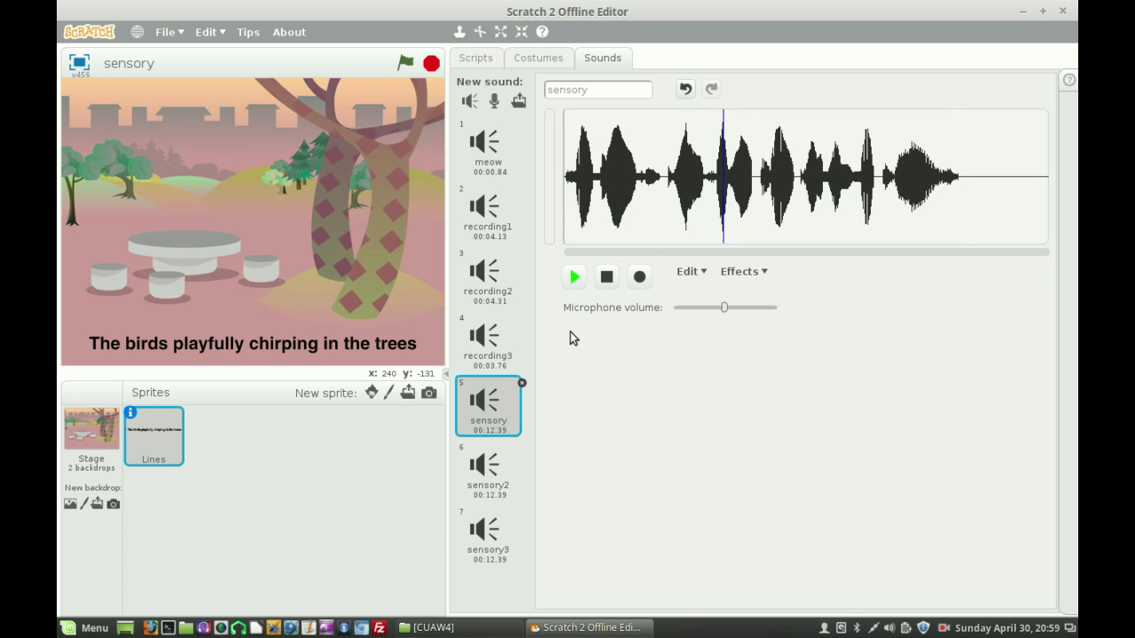
{"action": "left_click", "coordinate": [499, 474]}
{"action": "left_click", "coordinate": [574, 277]}
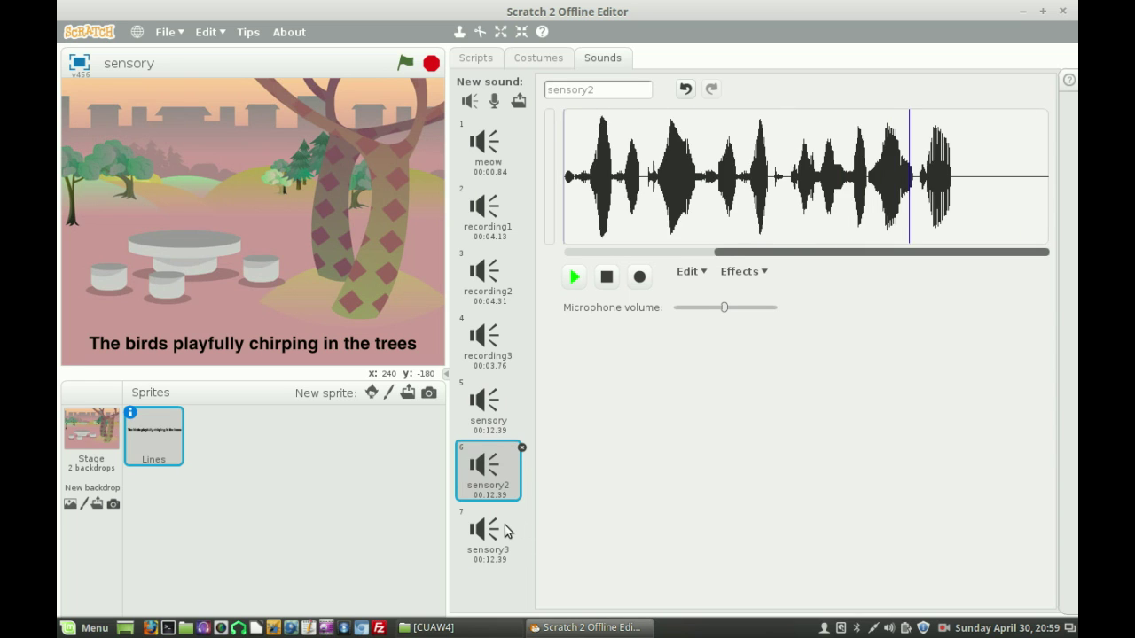
{"action": "left_click", "coordinate": [507, 530]}
{"action": "left_click", "coordinate": [575, 277]}
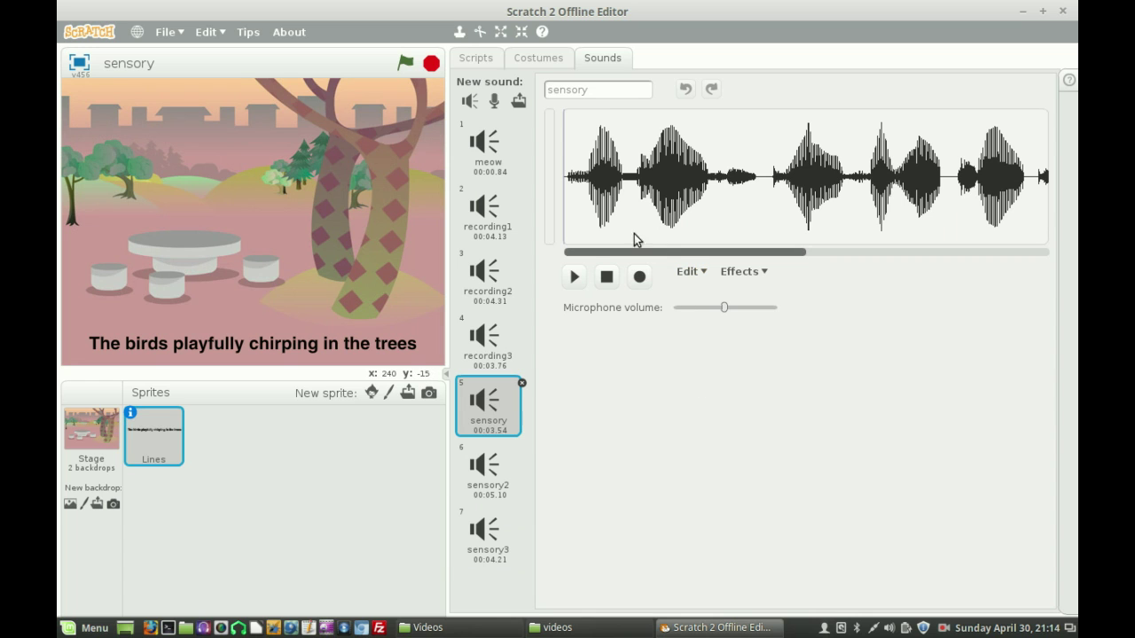
Apply the softer effect to the whole sensory sound, and play it and recording3 to compare their volumes
{"action": "left_click_drag", "start_coordinate": [568, 193], "coordinate": [1076, 186]}
{"action": "left_click", "coordinate": [764, 273]}
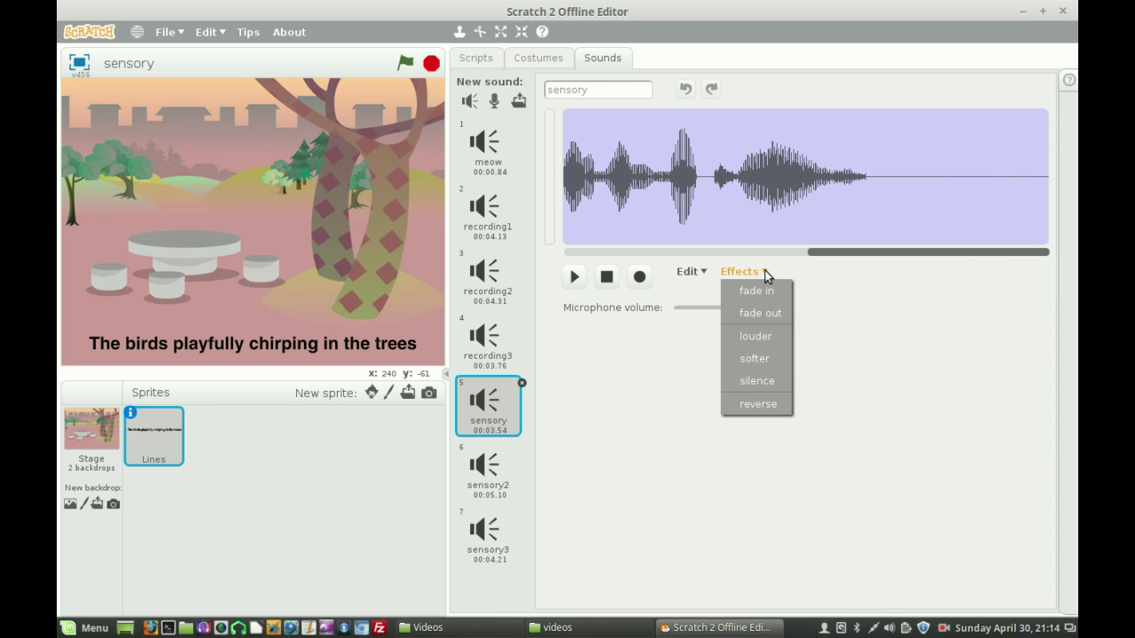
{"action": "left_click", "coordinate": [772, 358]}
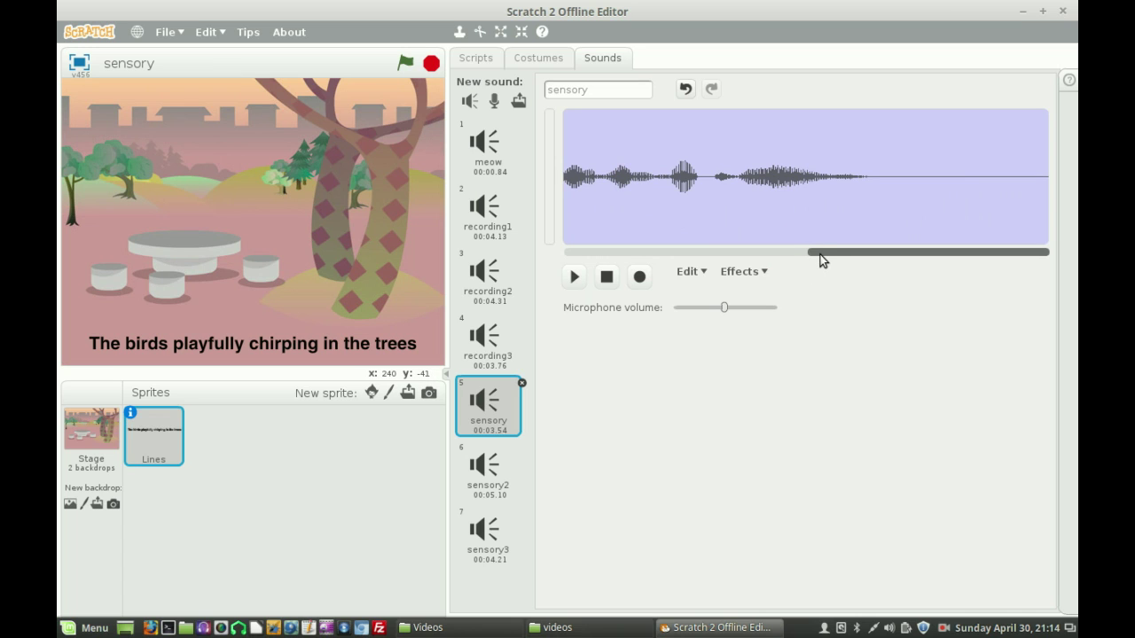
{"action": "left_click_drag", "start_coordinate": [820, 254], "coordinate": [648, 275]}
{"action": "left_click", "coordinate": [574, 278]}
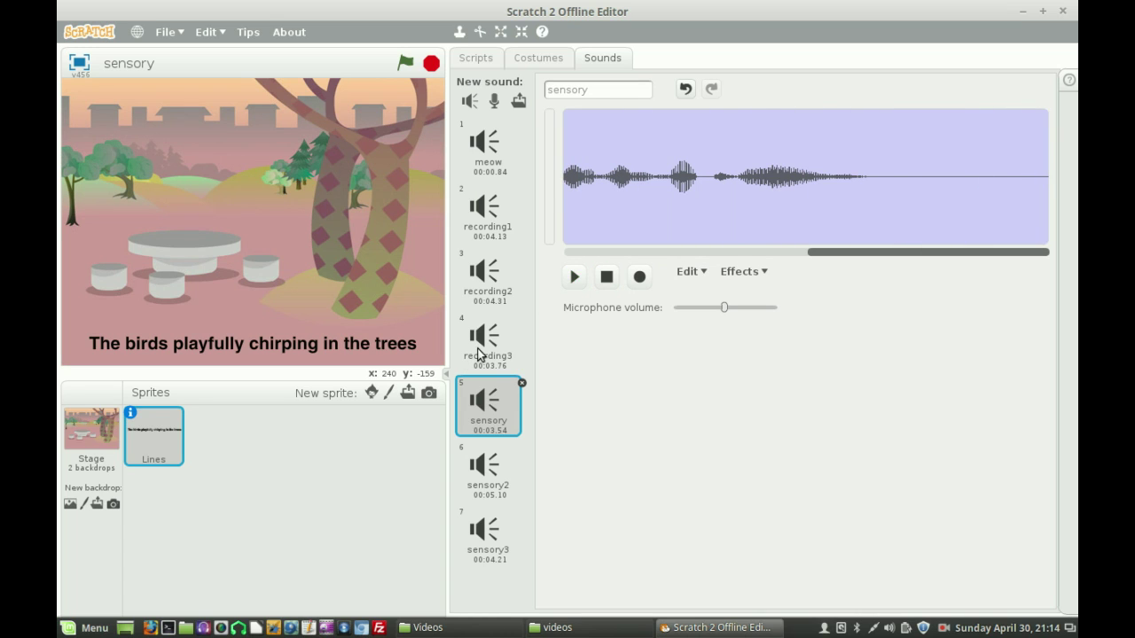
{"action": "left_click", "coordinate": [479, 355]}
{"action": "left_click", "coordinate": [575, 277]}
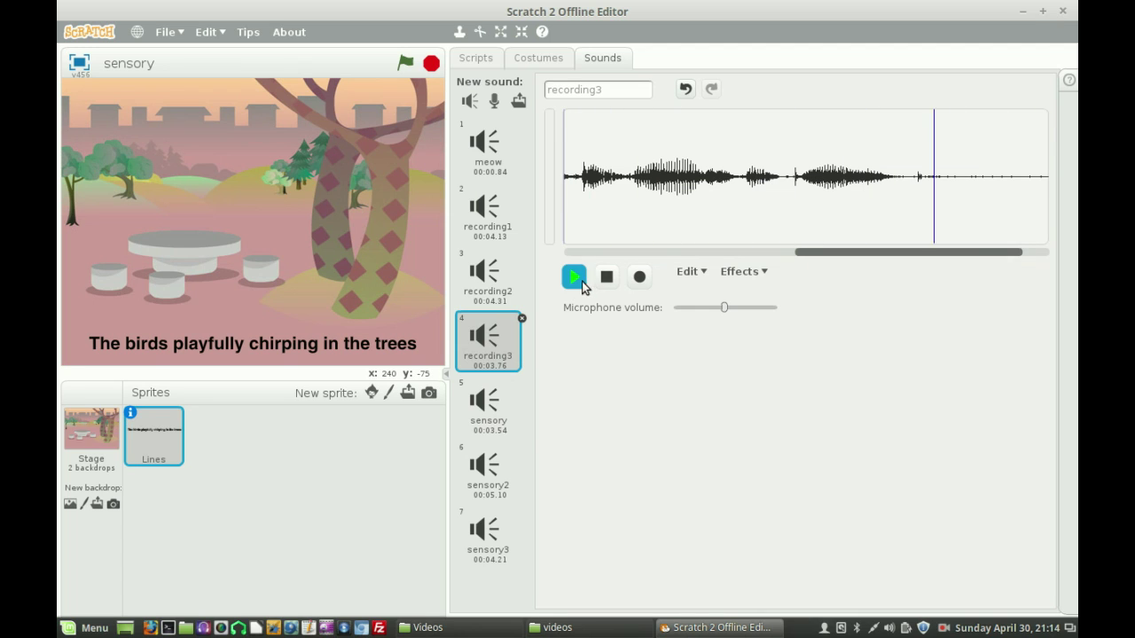
Apply the softer effect to the whole sensory2 sound
{"action": "left_click", "coordinate": [504, 461]}
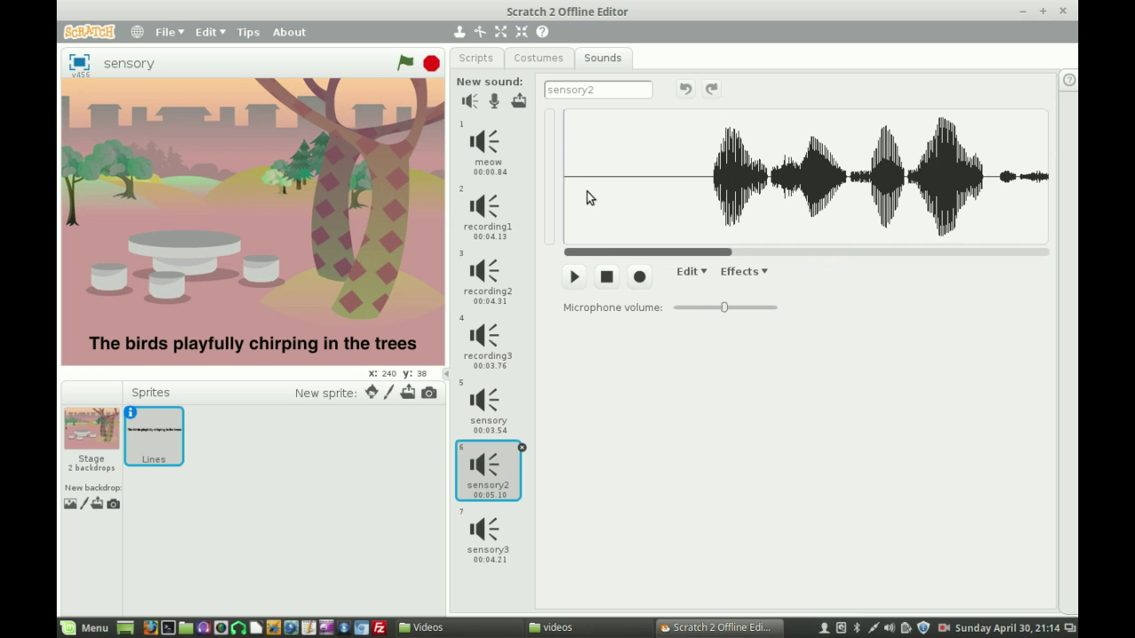
{"action": "left_click_drag", "start_coordinate": [578, 191], "coordinate": [1055, 181]}
{"action": "left_click", "coordinate": [762, 273]}
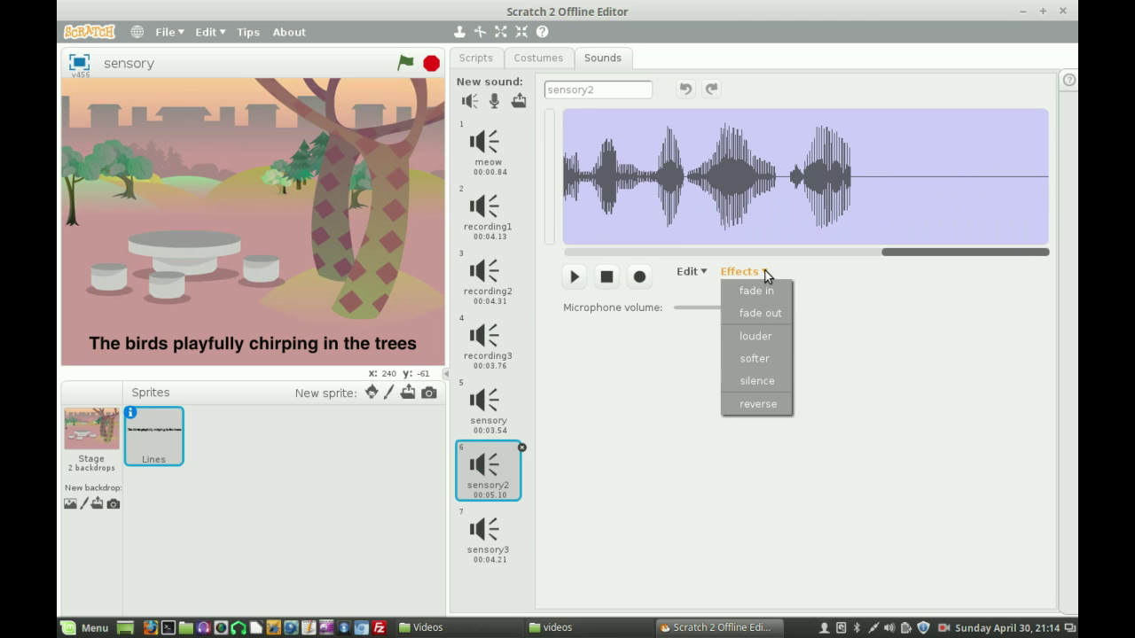
{"action": "left_click", "coordinate": [769, 359]}
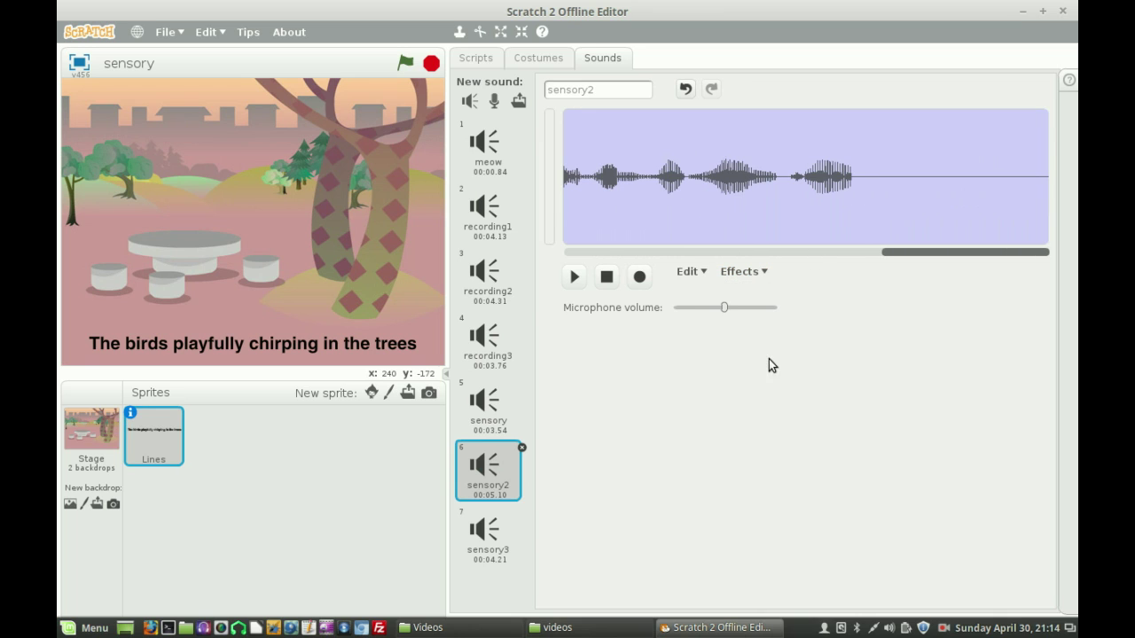
Apply the softer effect to the whole sensory3 sound and play it to check the volume
{"action": "left_click", "coordinate": [486, 531]}
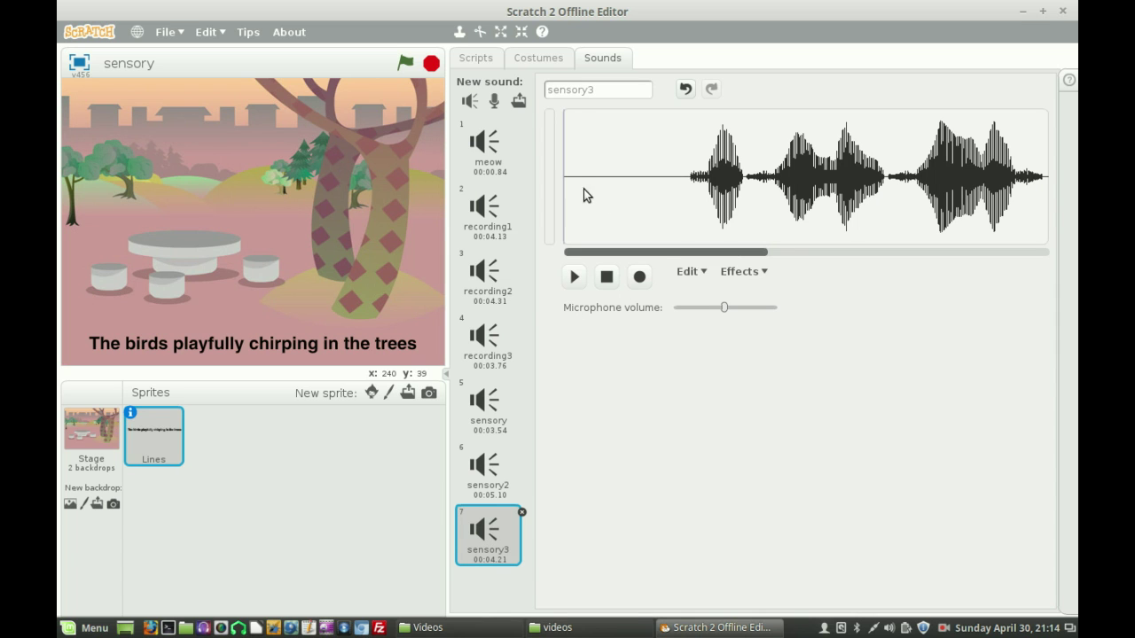
{"action": "left_click_drag", "start_coordinate": [618, 183], "coordinate": [1076, 174]}
{"action": "left_click", "coordinate": [766, 277]}
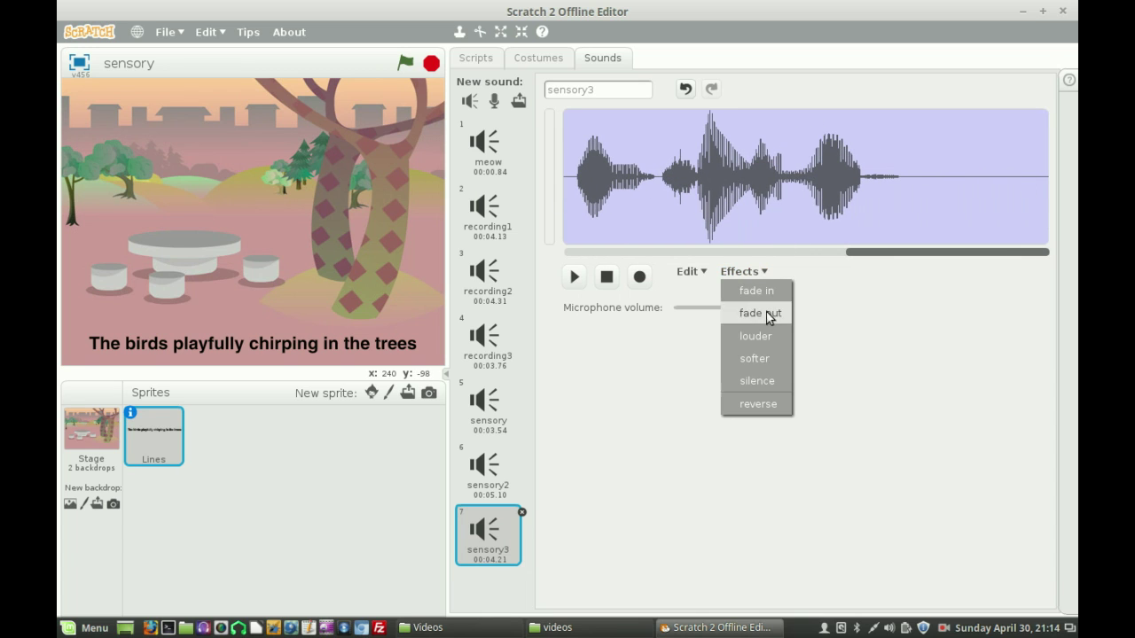
{"action": "left_click", "coordinate": [771, 357]}
{"action": "left_click", "coordinate": [575, 277]}
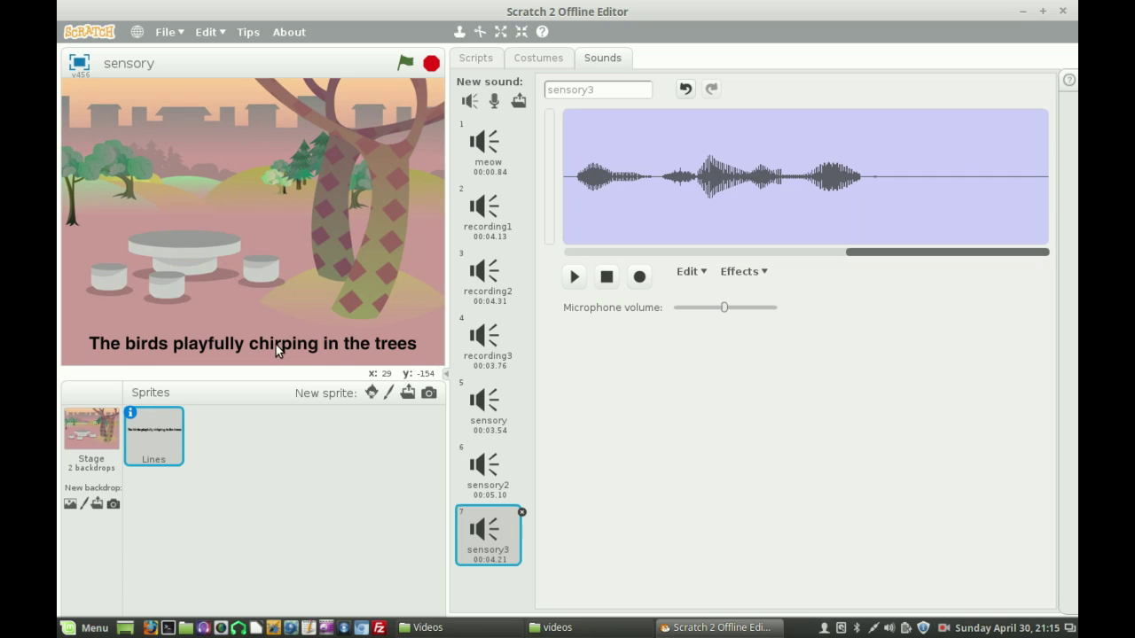
Open the scripts of the Lines sprite
{"action": "left_click", "coordinate": [469, 60]}
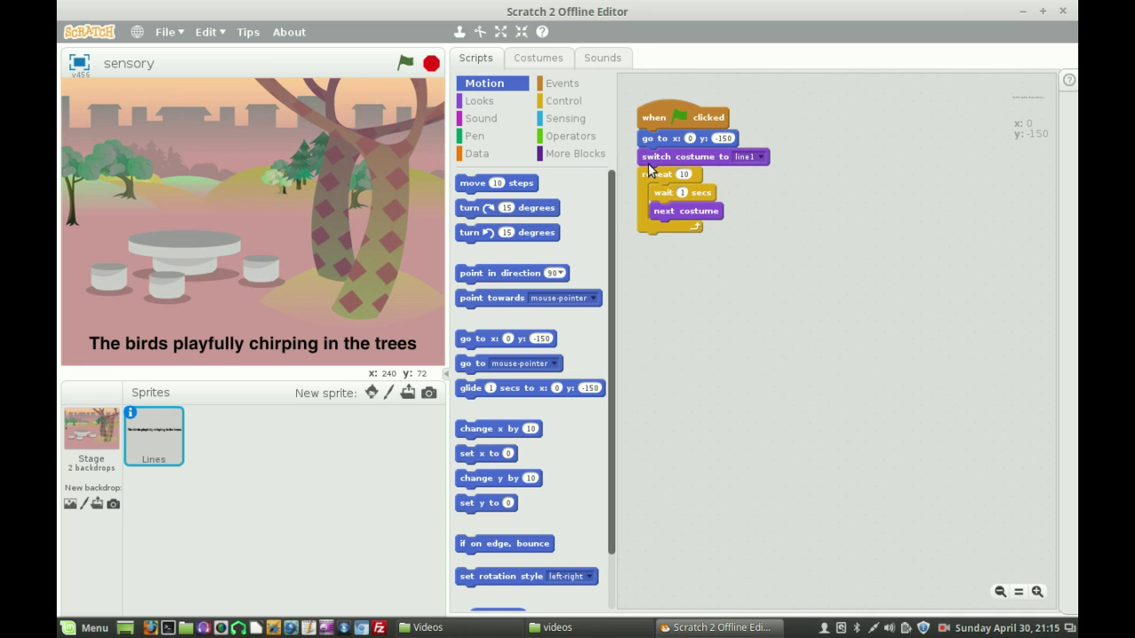